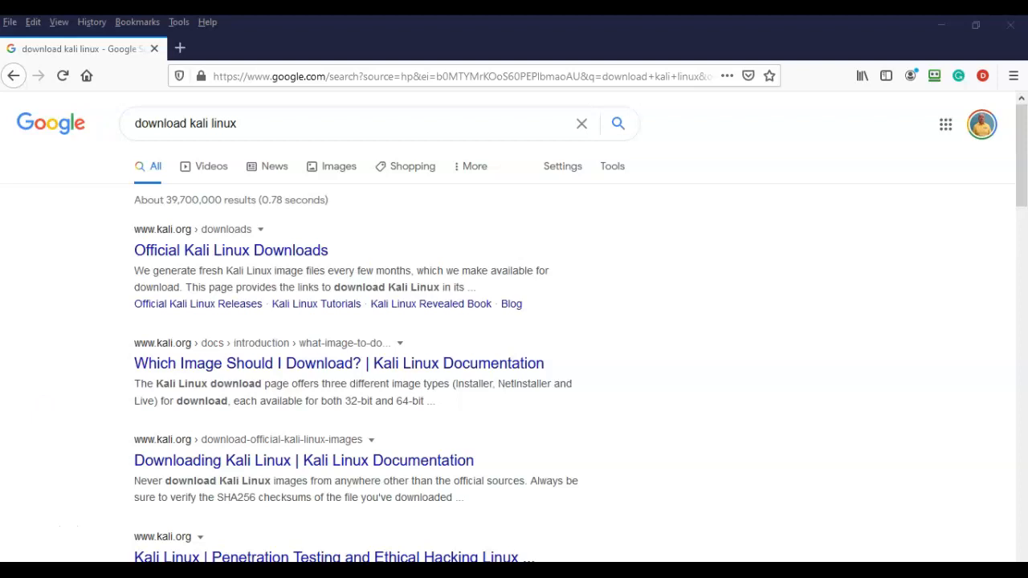
Open Help > About in VirtualBox Manager to confirm installed version 6.1.16.
left_click(42, 529)
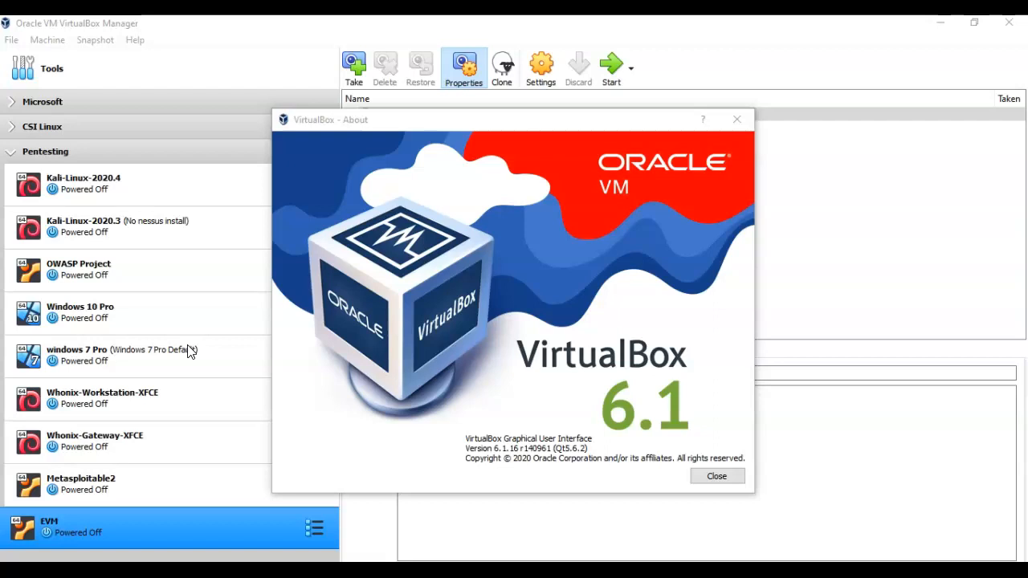
Close the About dialog and bring up virtualbox.org/wiki/Downloads in Firefox.
left_click(50, 523)
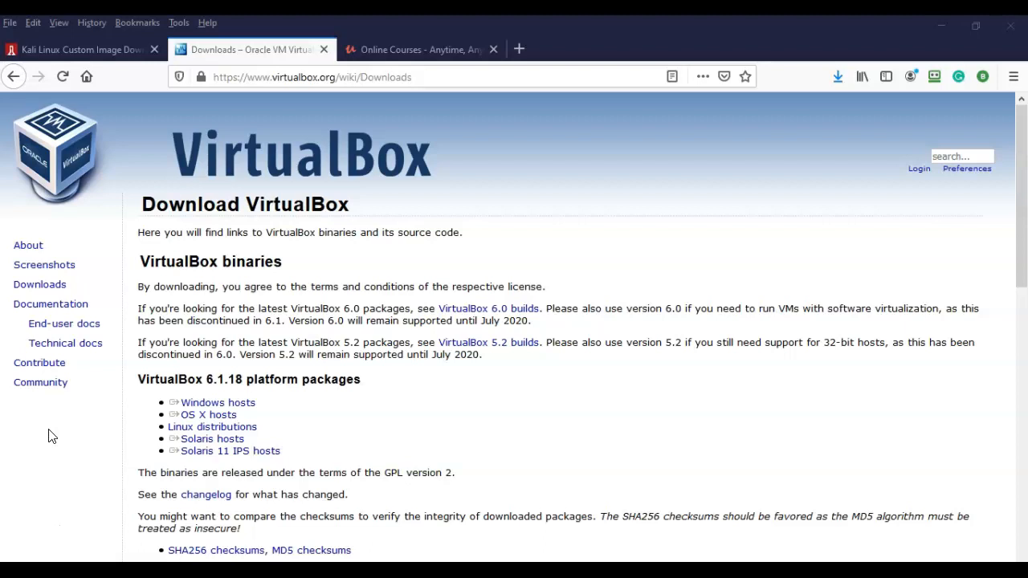
Run VirtualBox-6.1.18-142142-Win.exe from Firefox's recent downloads list.
scroll(327, 387, "down", 5)
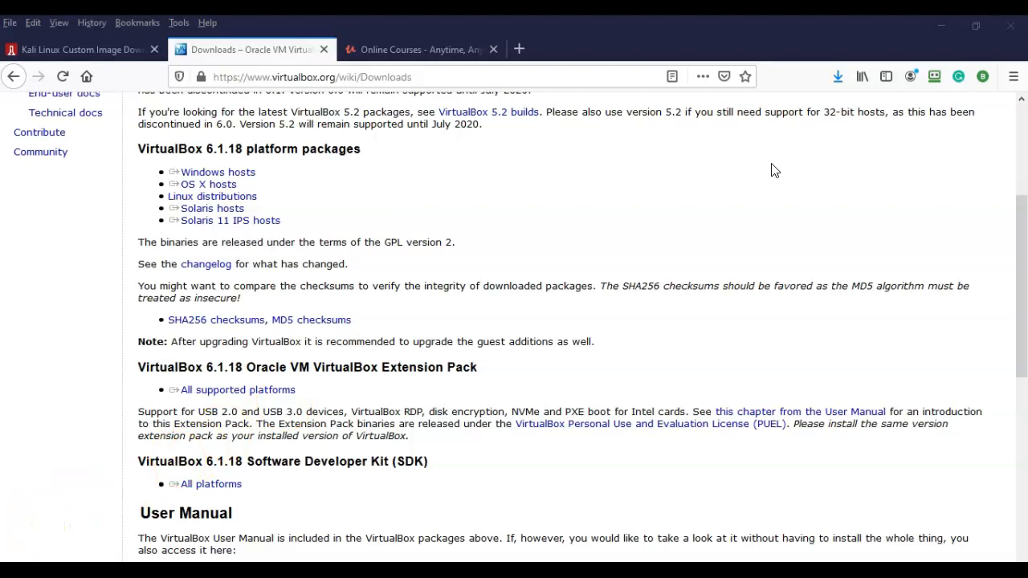
left_click(840, 83)
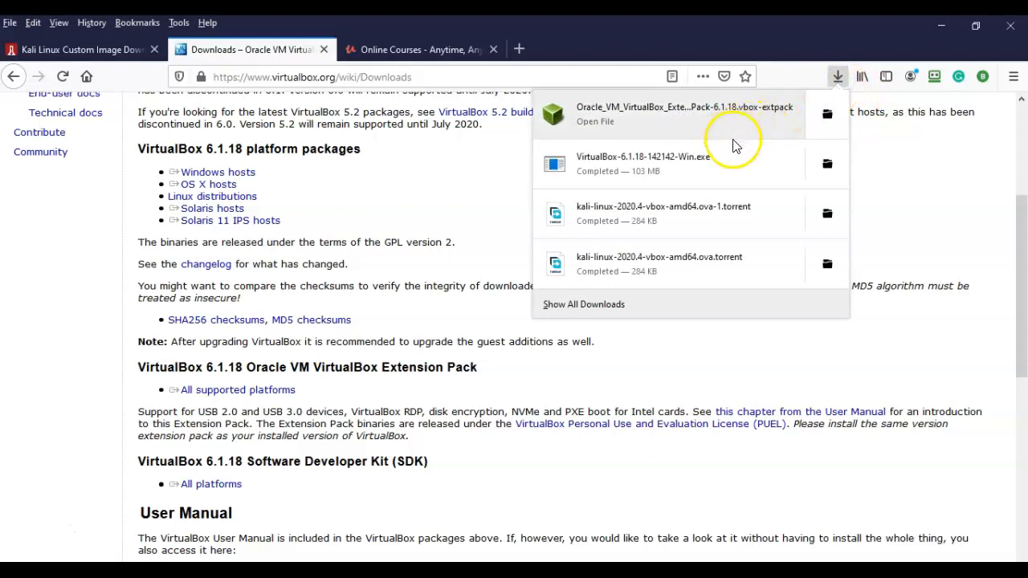
left_click(647, 164)
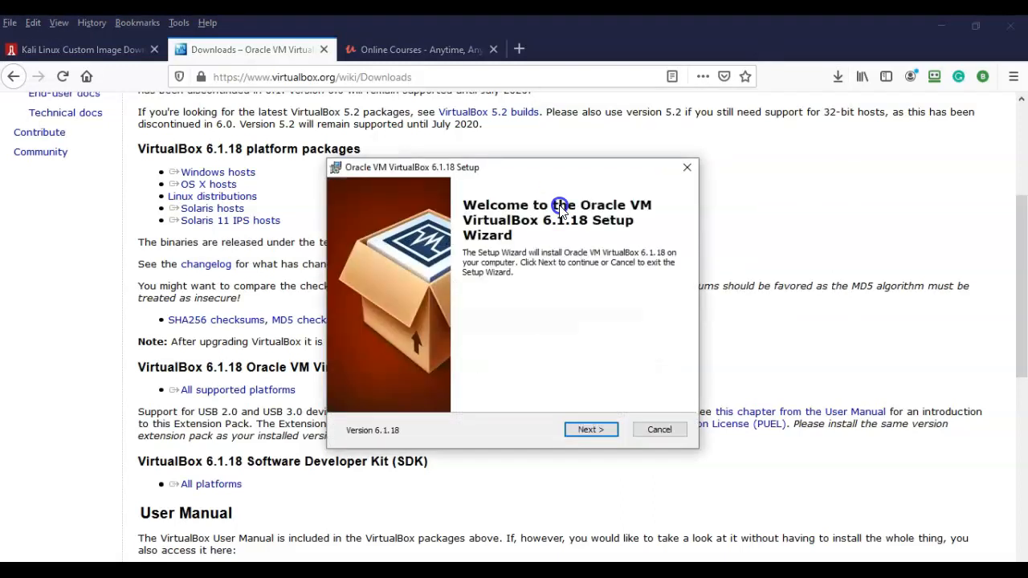
Install VirtualBox 6.1.18 with default options, accepting the network reset warning, then launch it.
left_click(584, 432)
left_click(585, 431)
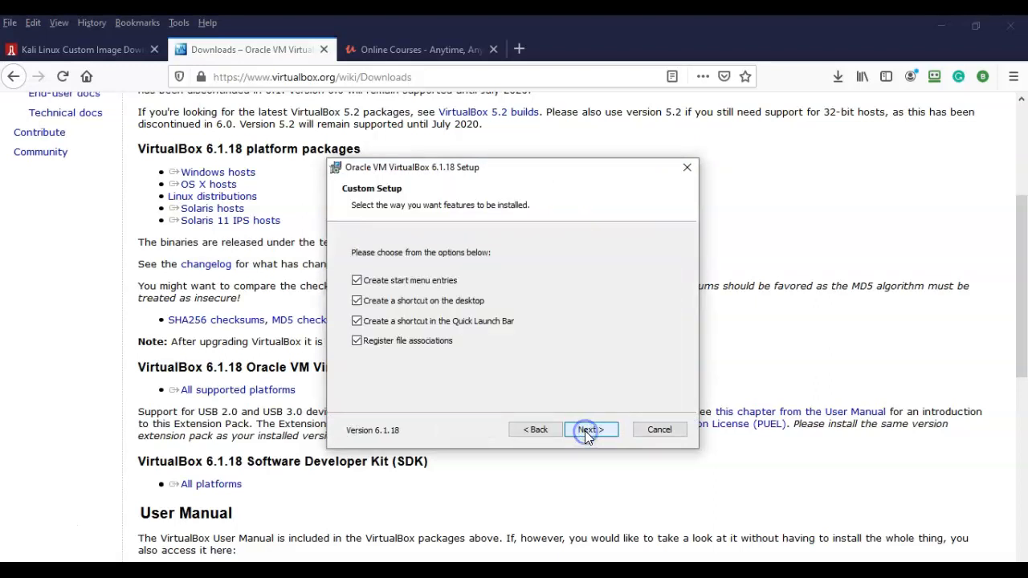
left_click(585, 431)
left_click(590, 430)
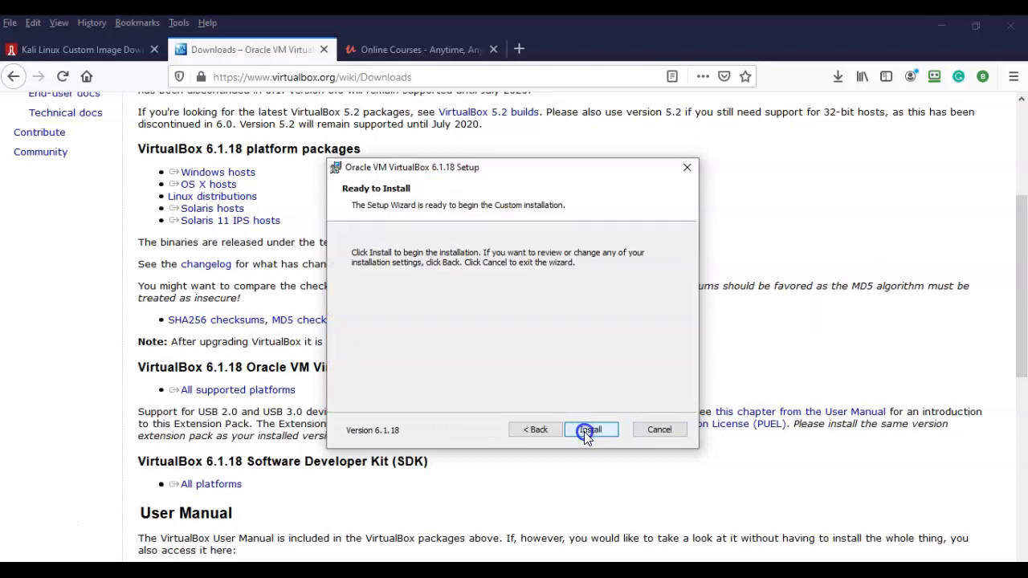
left_click(591, 430)
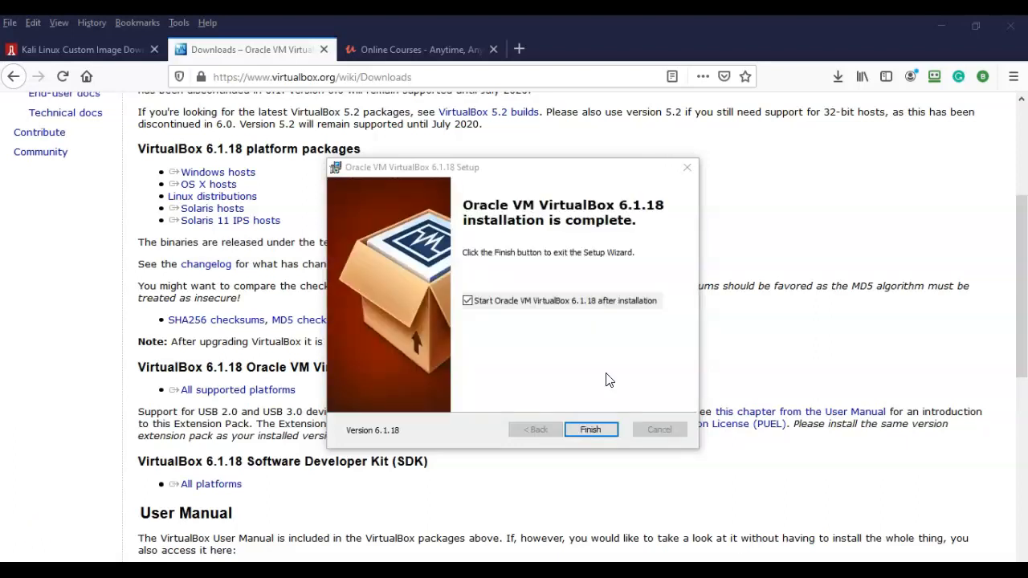
left_click(602, 435)
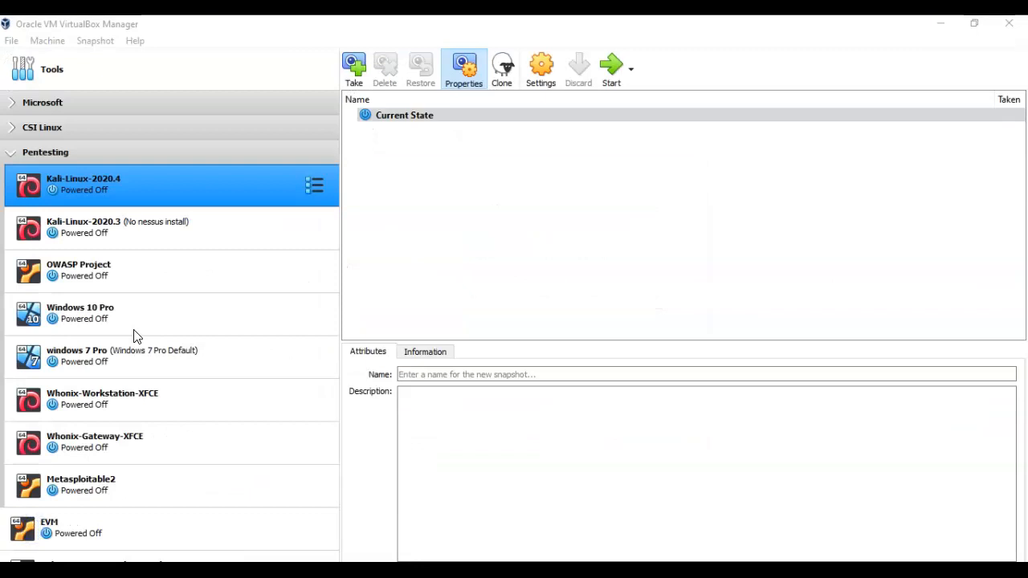
left_click(134, 41)
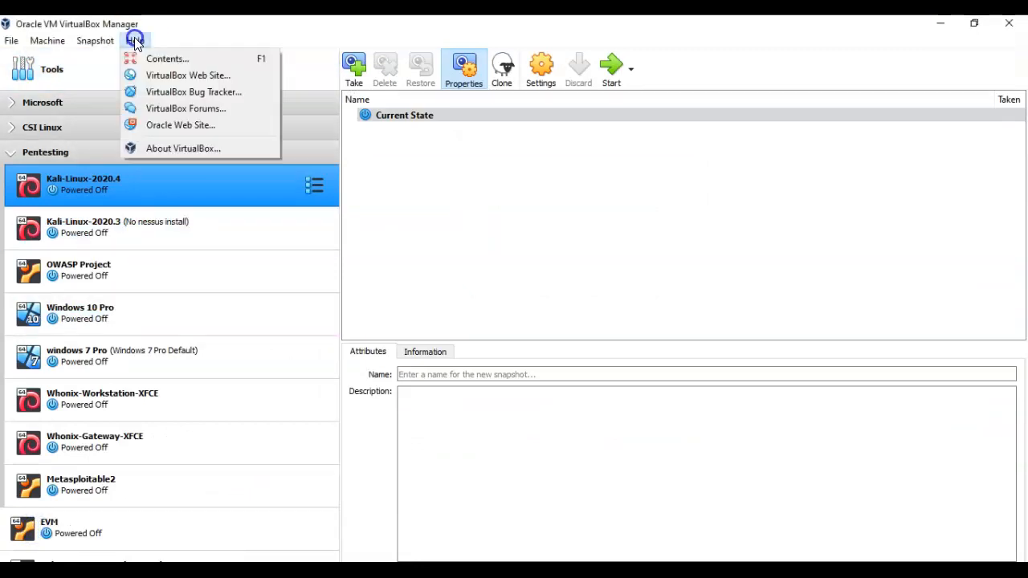
left_click(192, 148)
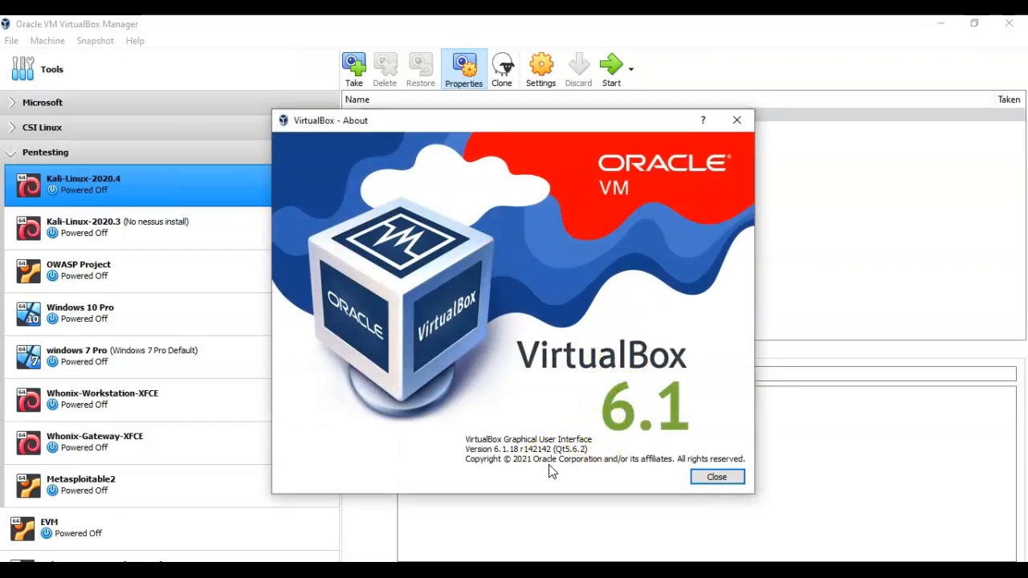
left_click(713, 475)
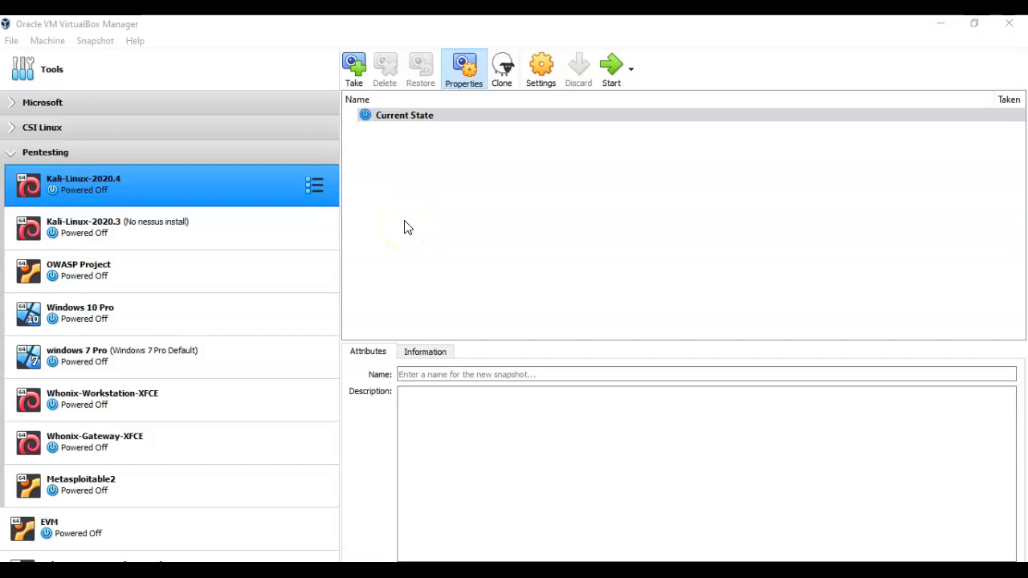
left_click(10, 41)
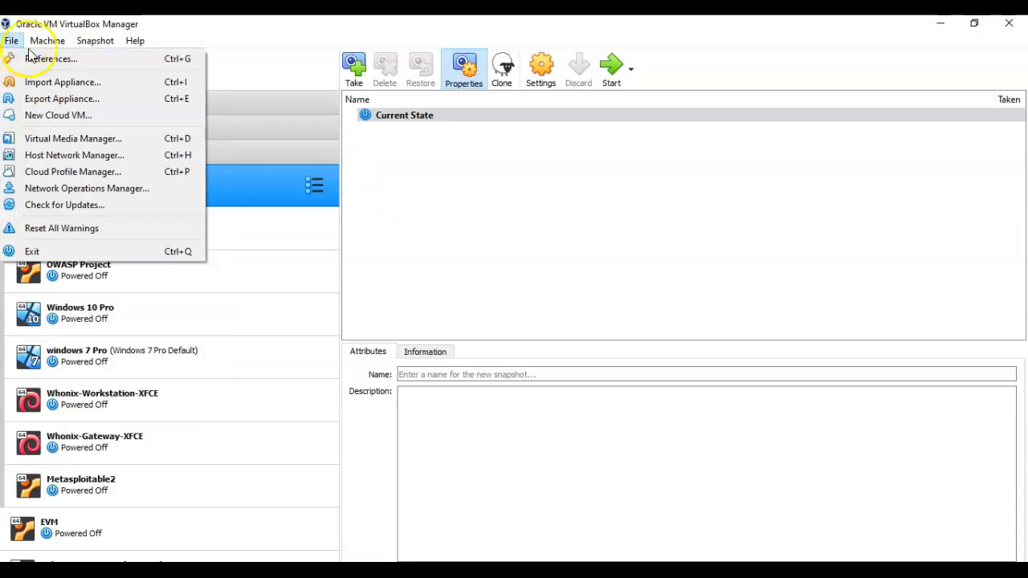
Remove the old Extension Pack under Preferences > Extensions.
left_click(44, 58)
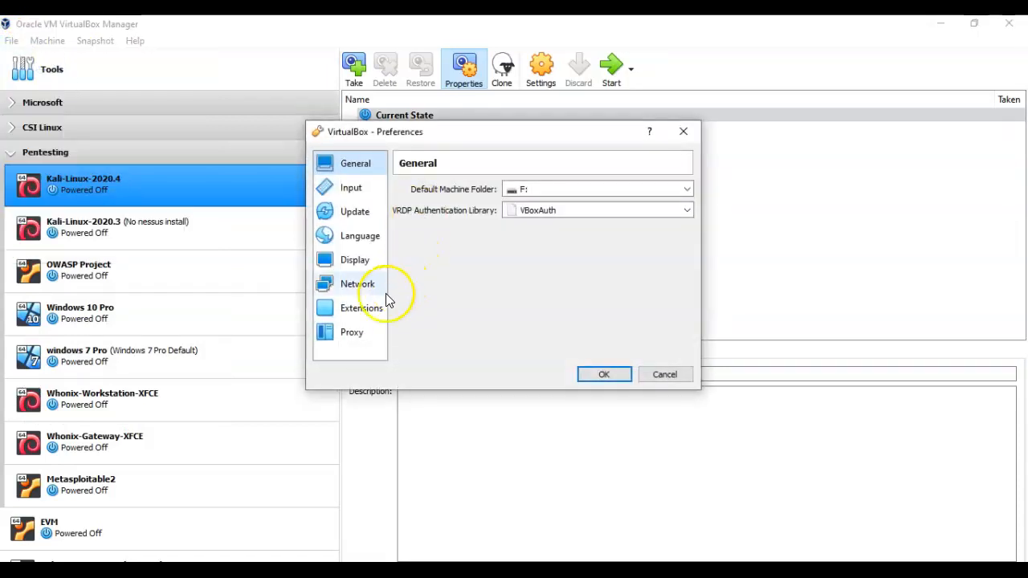
left_click(369, 314)
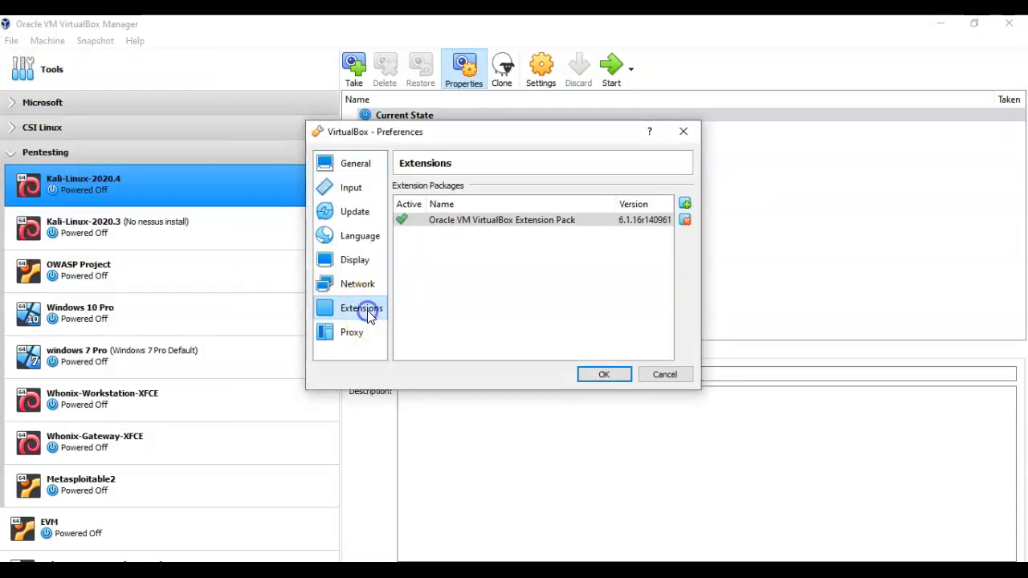
left_click(684, 219)
left_click(471, 311)
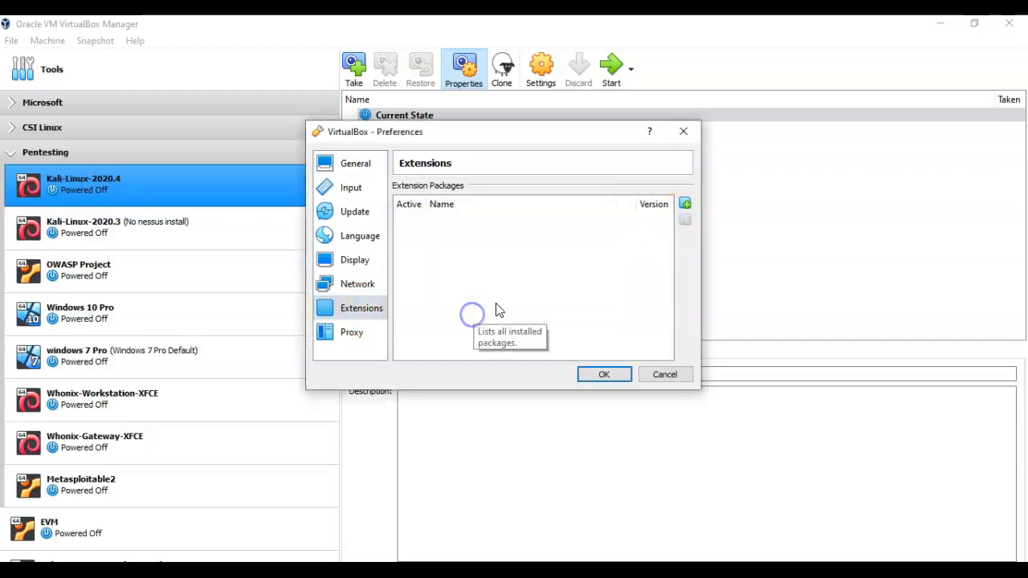
Add Oracle_VM_VirtualBox_Extension_Pack-6.1.18.vbox-extpack from the Desktop and confirm installing it.
left_click(684, 205)
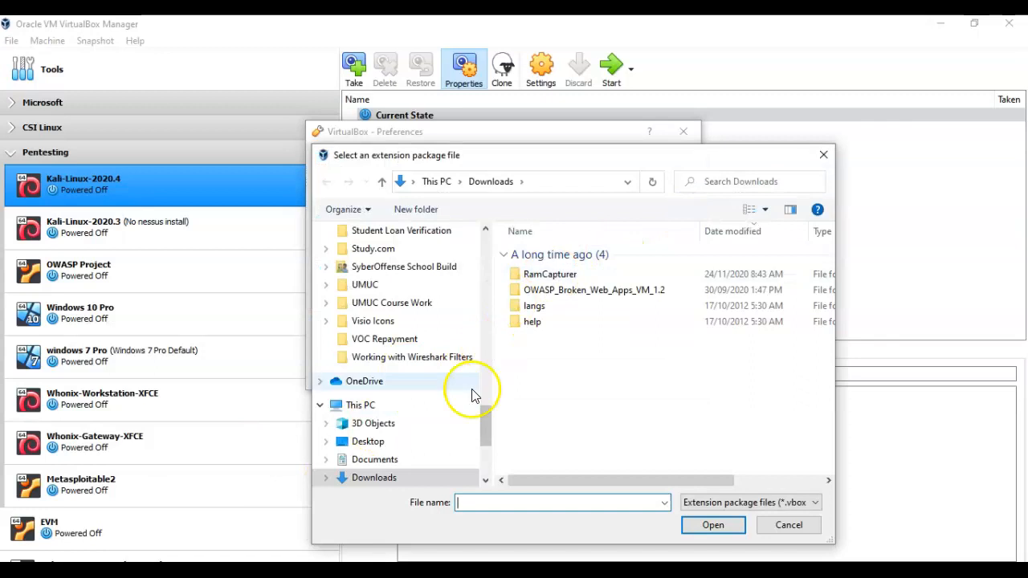
scroll(489, 432, "up", 1)
left_click_drag(489, 430, 477, 242)
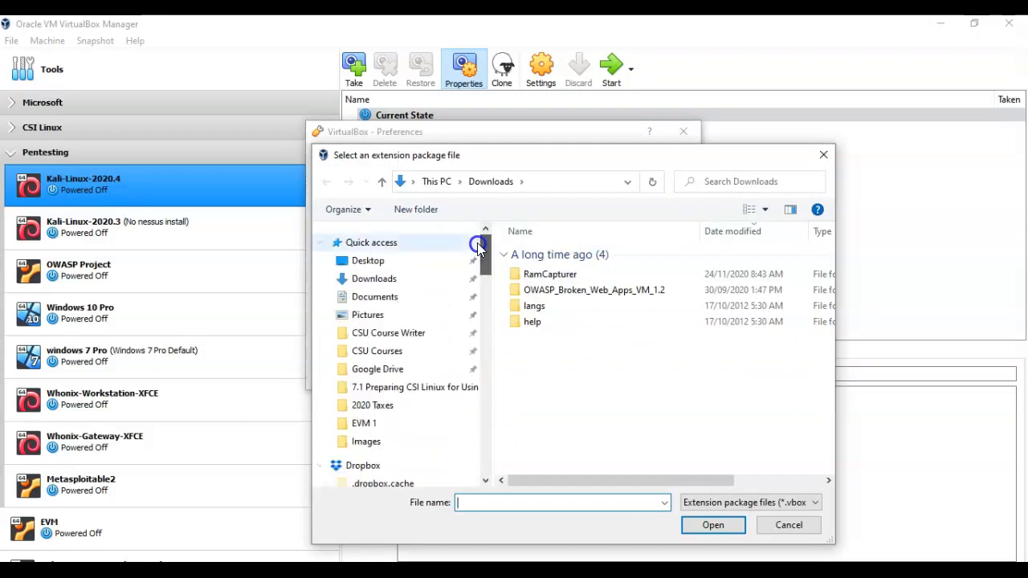
left_click(373, 262)
scroll(666, 452, "down", 2)
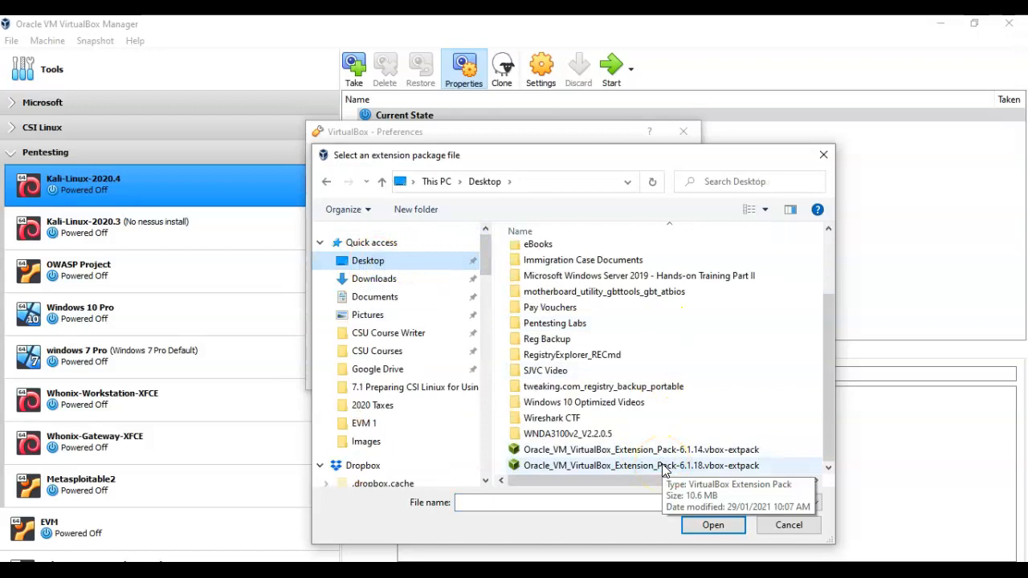
double_click(662, 466)
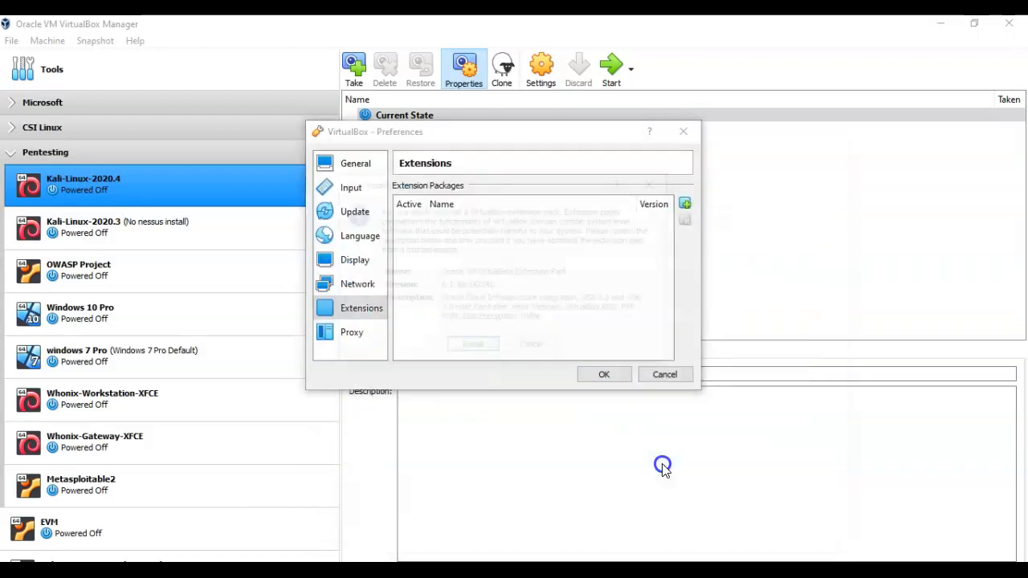
left_click(470, 348)
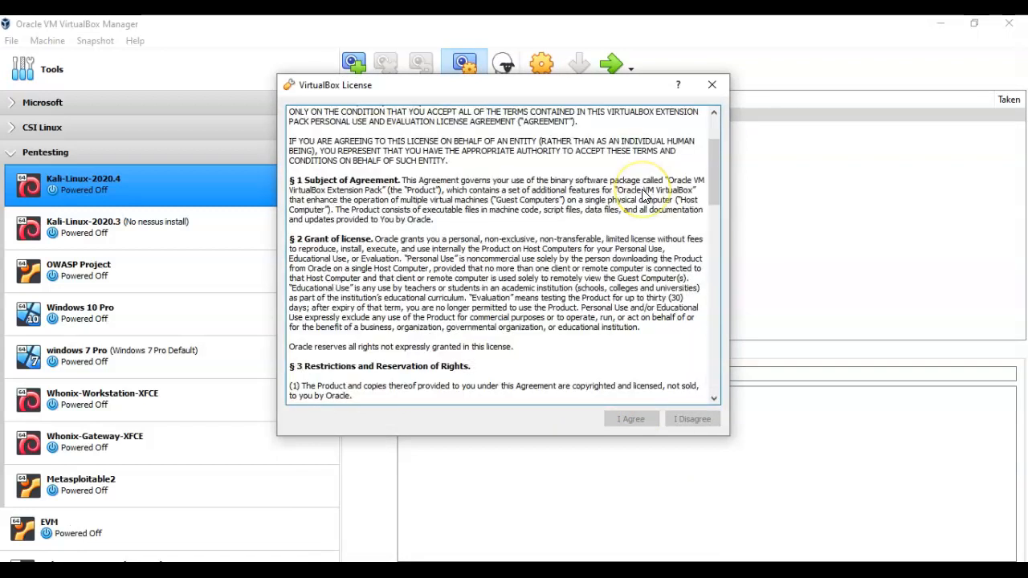
Accept the Extension Pack licence, acknowledge the 6.1.18 install success, and close Preferences.
scroll(642, 190, "down", 15)
scroll(642, 189, "down", 5)
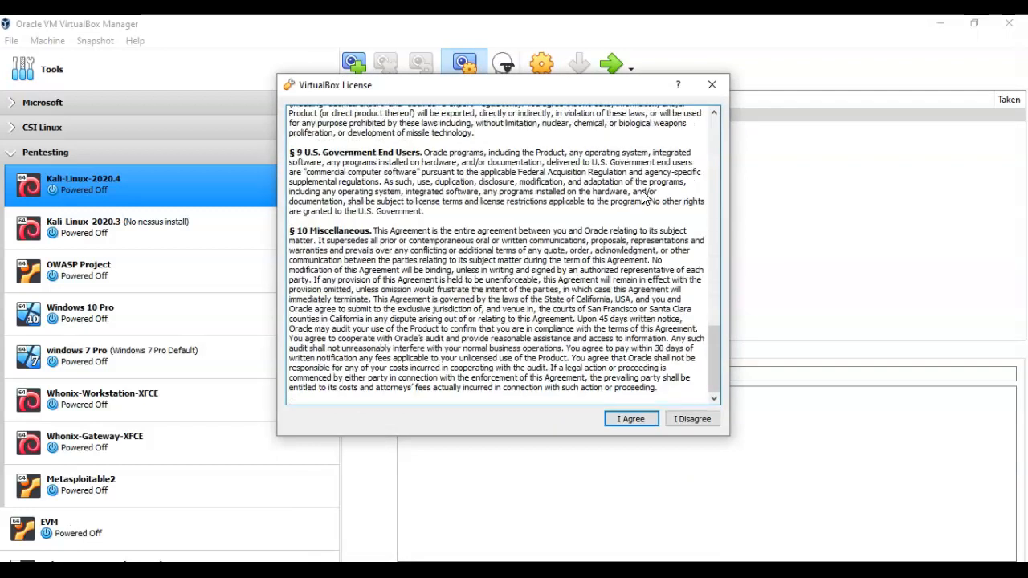
left_click(662, 211)
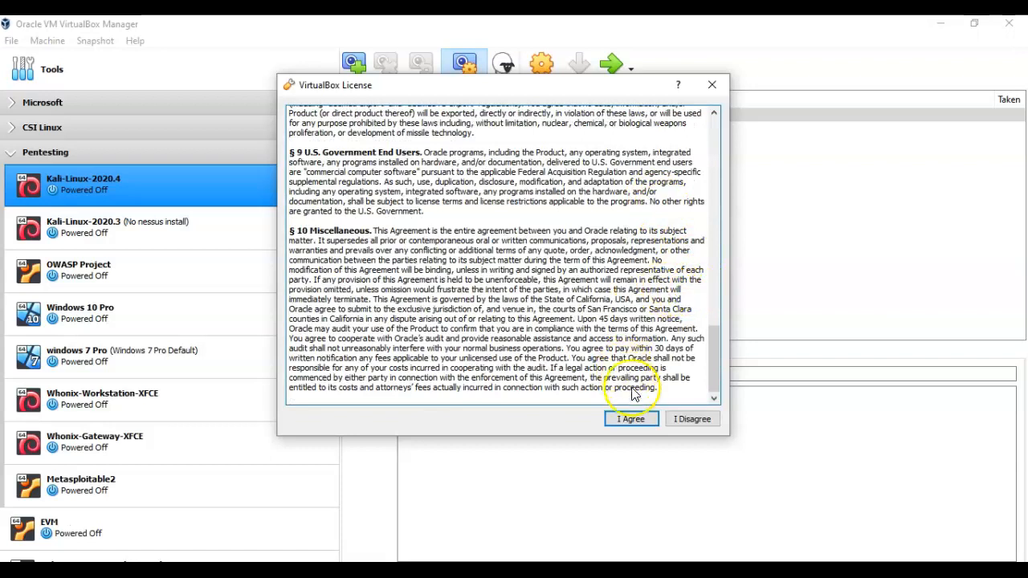
left_click(630, 419)
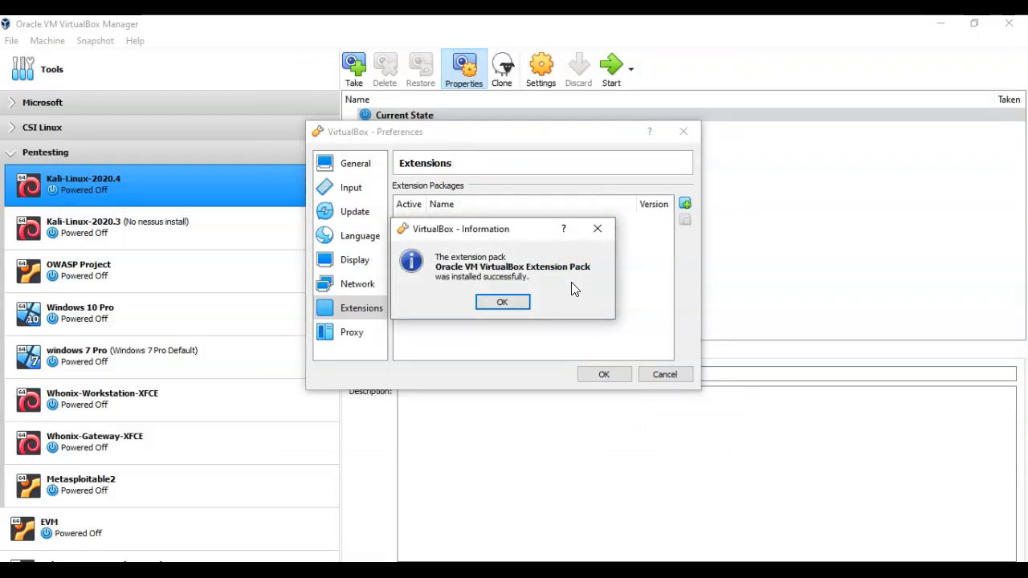
left_click(502, 302)
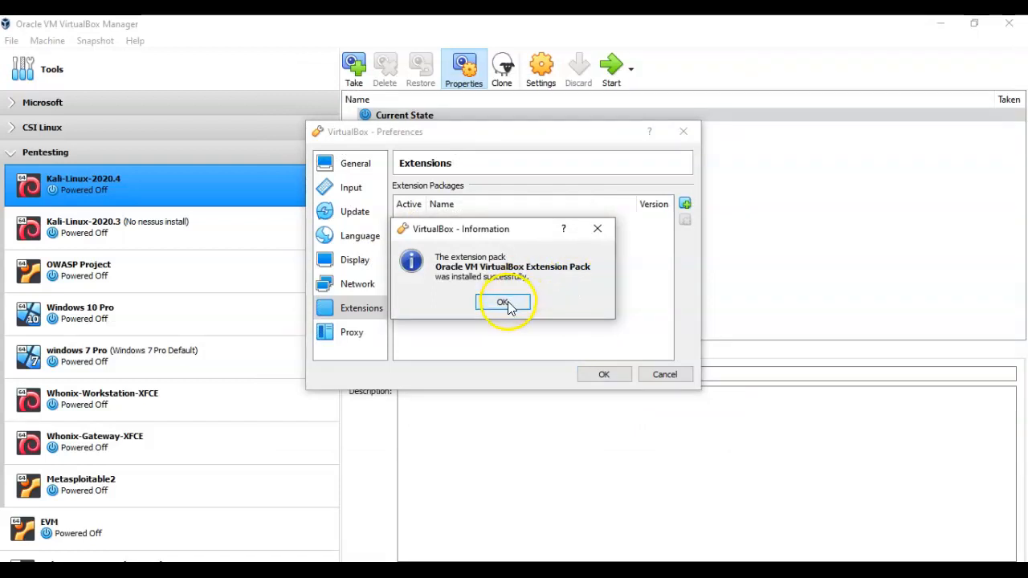
left_click(602, 376)
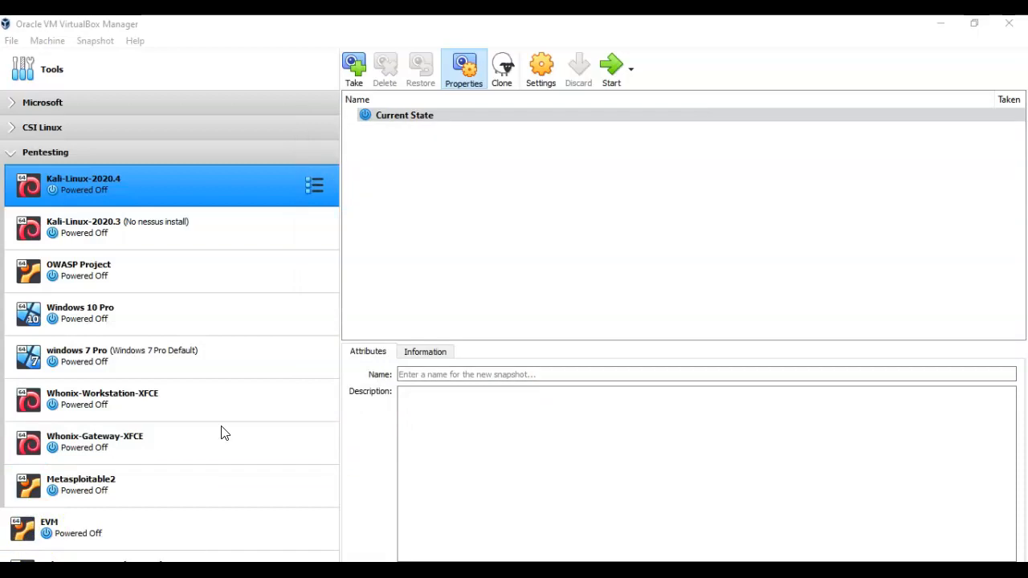
left_click(153, 483)
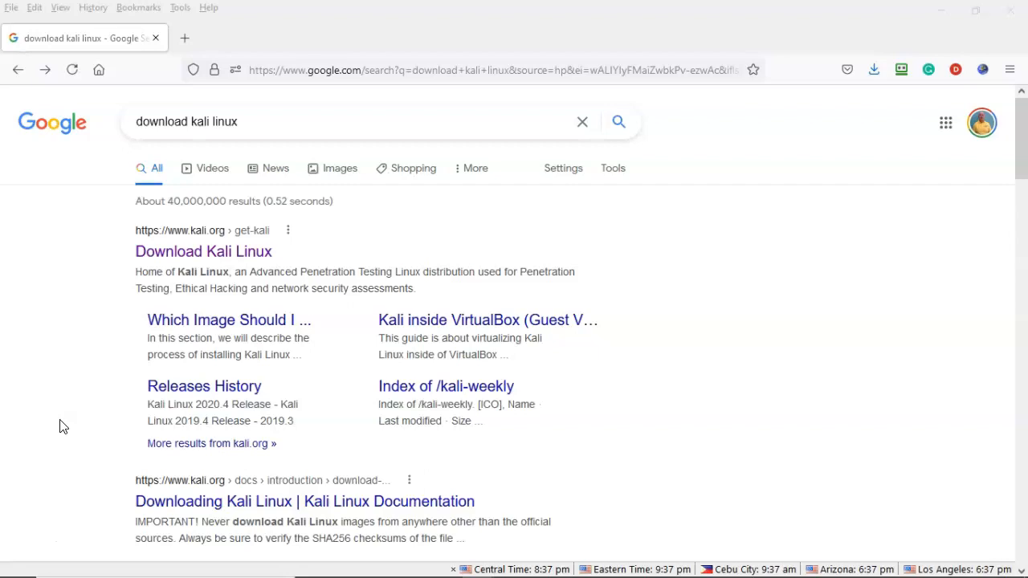
Follow the 'Download Kali Linux' search result to kali.org/get-kali.
left_click(64, 340)
left_click(202, 233)
left_click(214, 259)
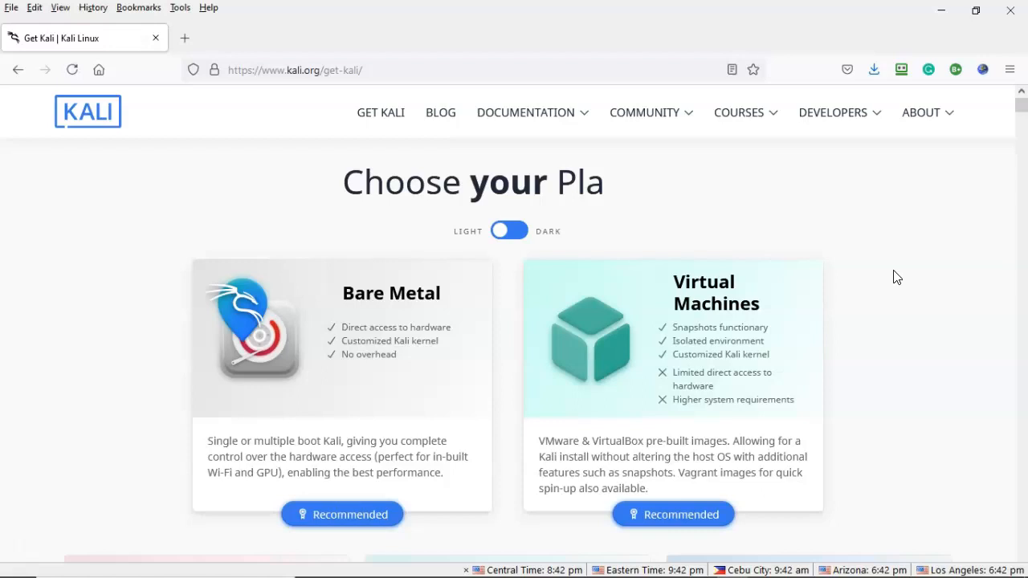
Copy the download link for the 64-bit Kali VirtualBox image in the Virtual Machines section.
left_click(657, 350)
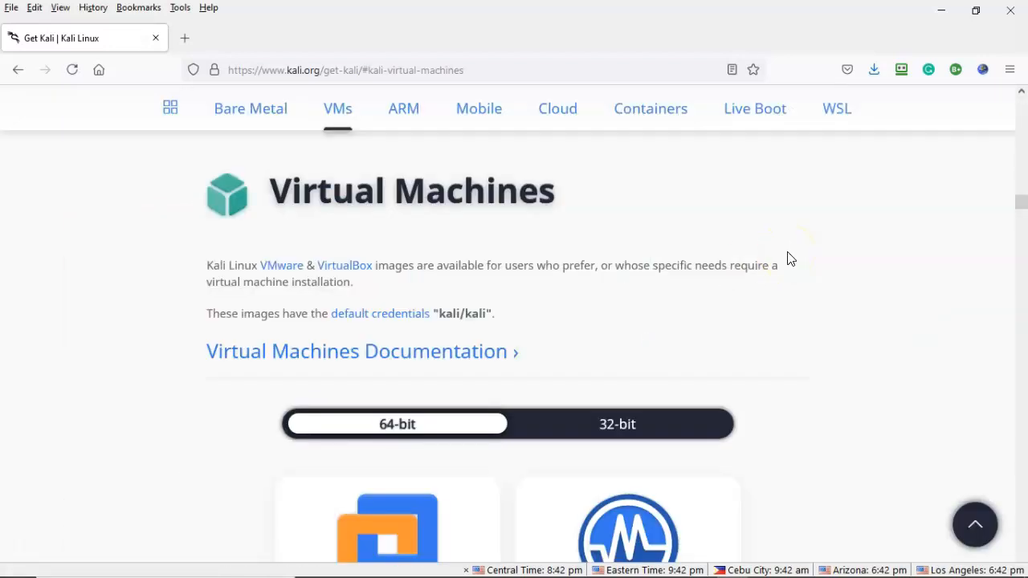
left_click(833, 245)
scroll(835, 245, "down", 2)
scroll(833, 246, "down", 2)
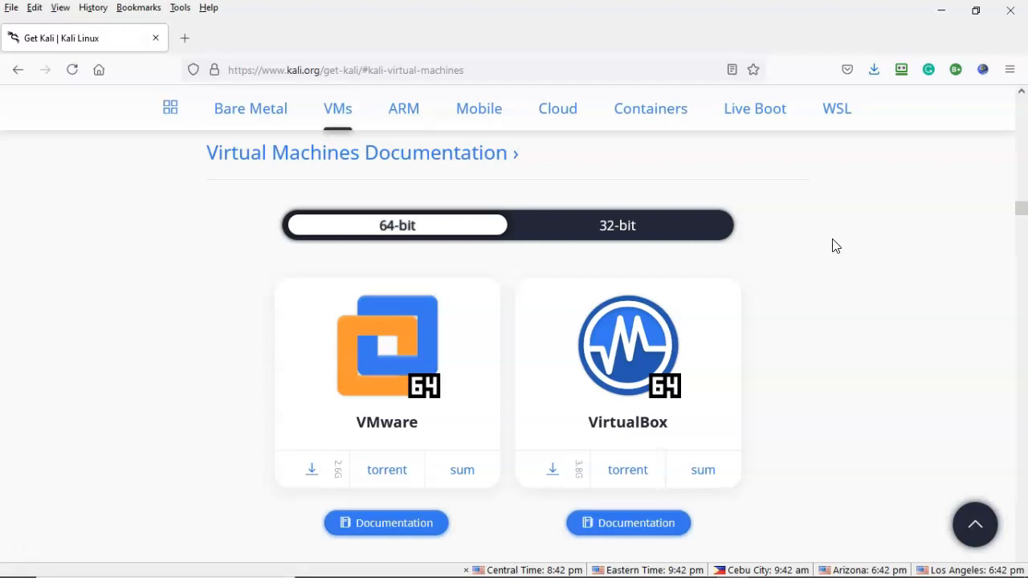
left_click(664, 321)
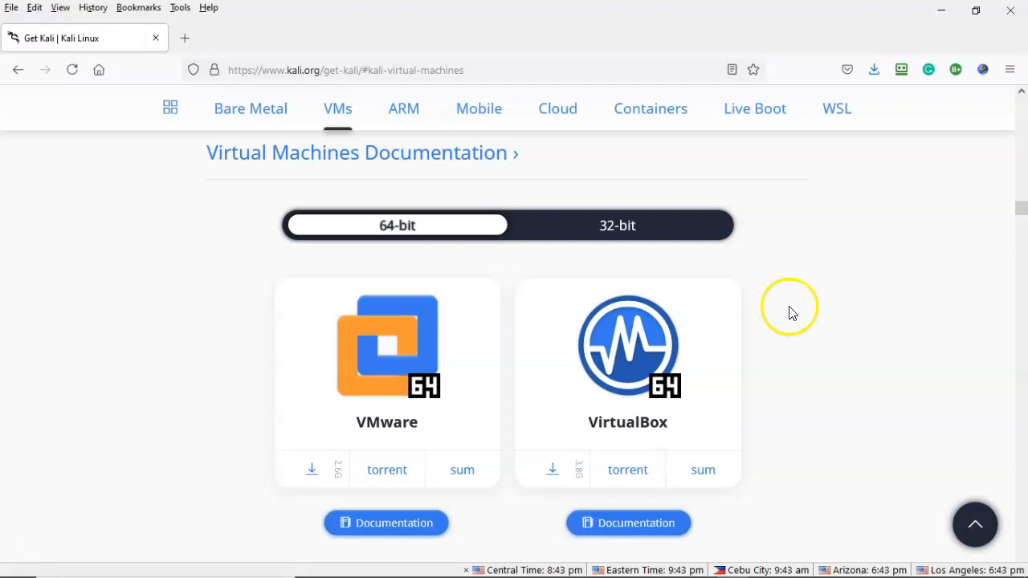
right_click(555, 470)
left_click(584, 350)
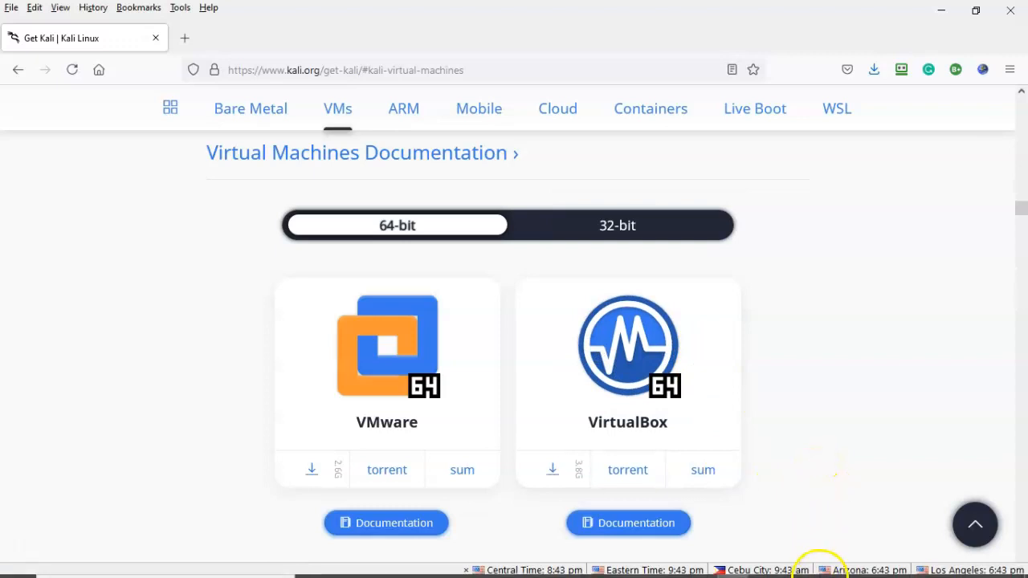
left_click(827, 564)
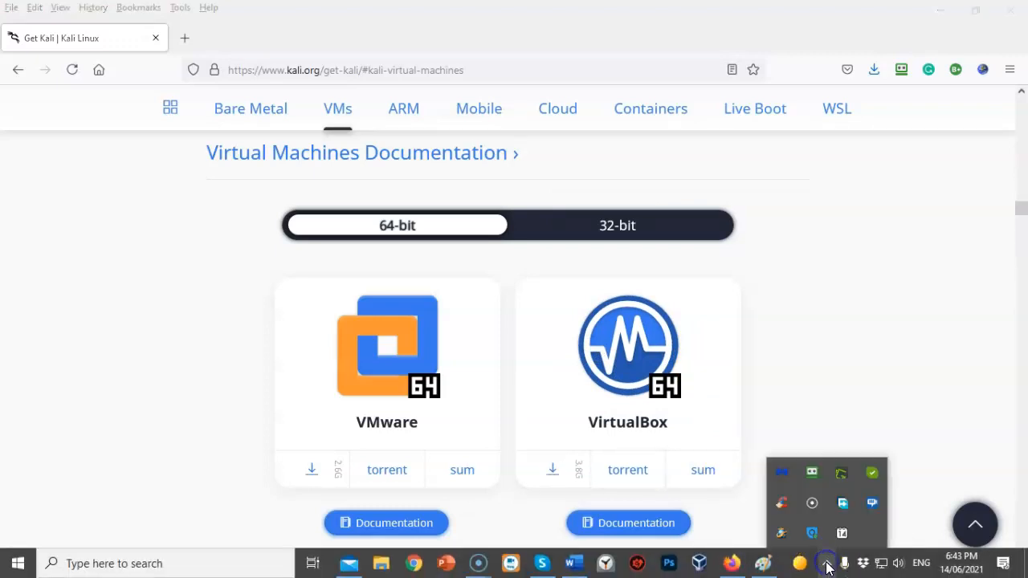
Add the copied Kali link in Free Download Manager, saving kali-linux-2021.2-virtualbox-amd64.ova to D:\.
left_click(844, 507)
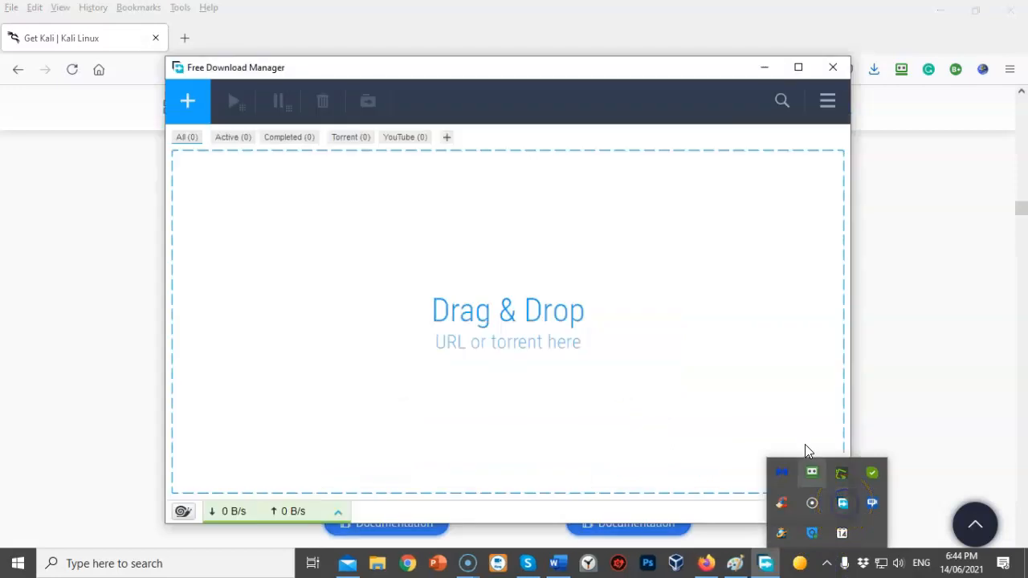
left_click(188, 101)
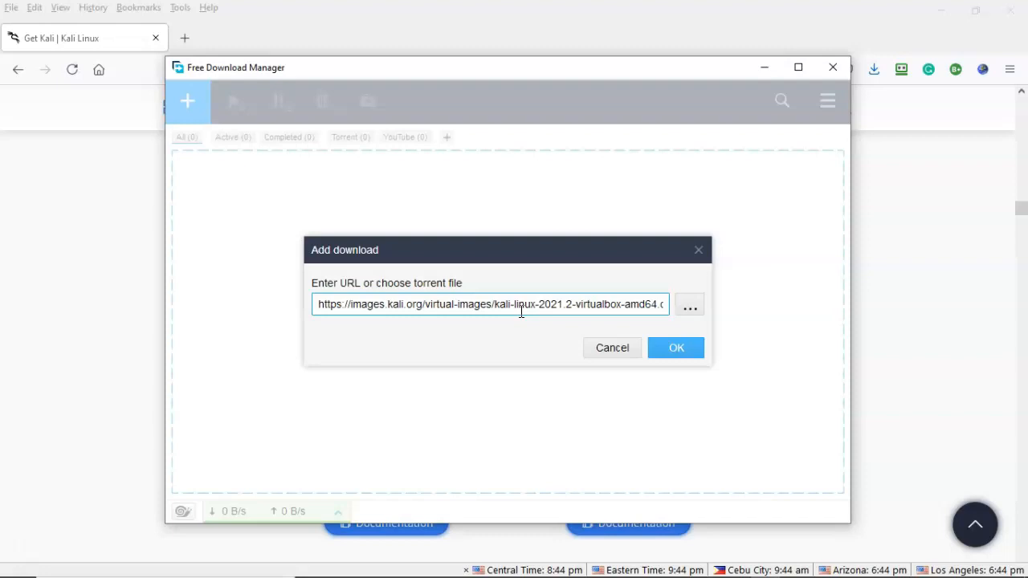
left_click(679, 352)
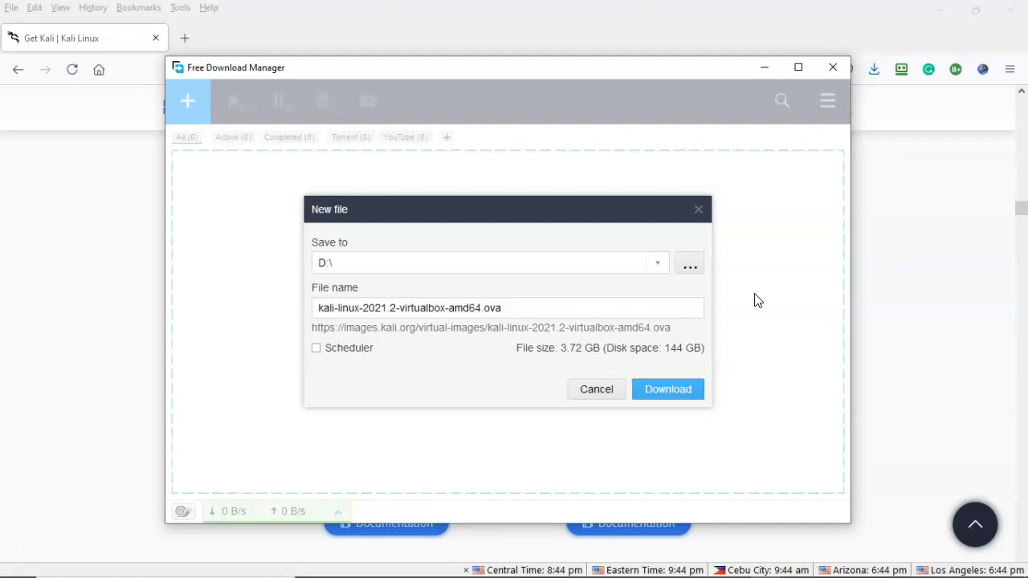
left_click(667, 392)
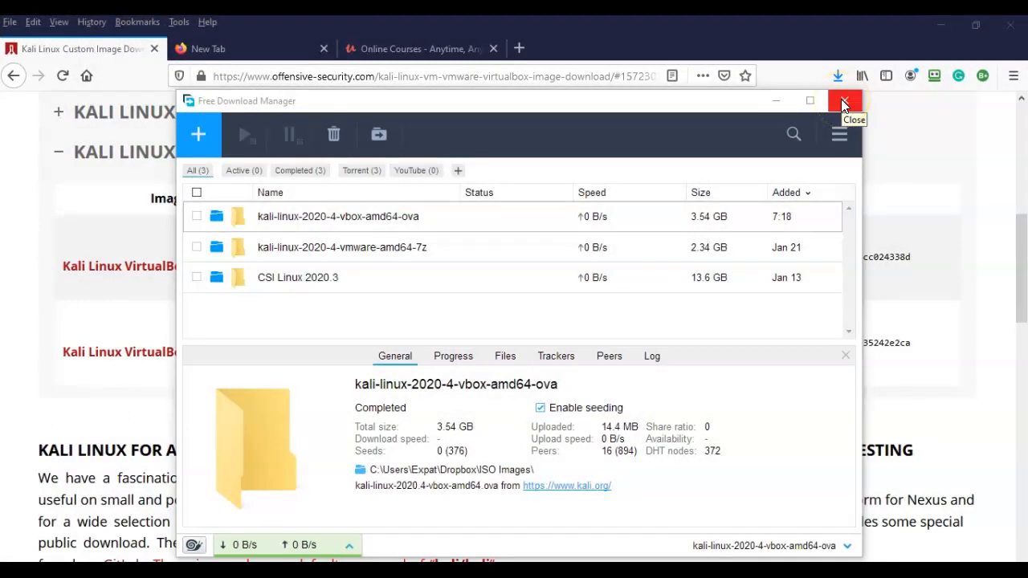
Close the Free Download Manager window, returning to VirtualBox Manager.
left_click(843, 103)
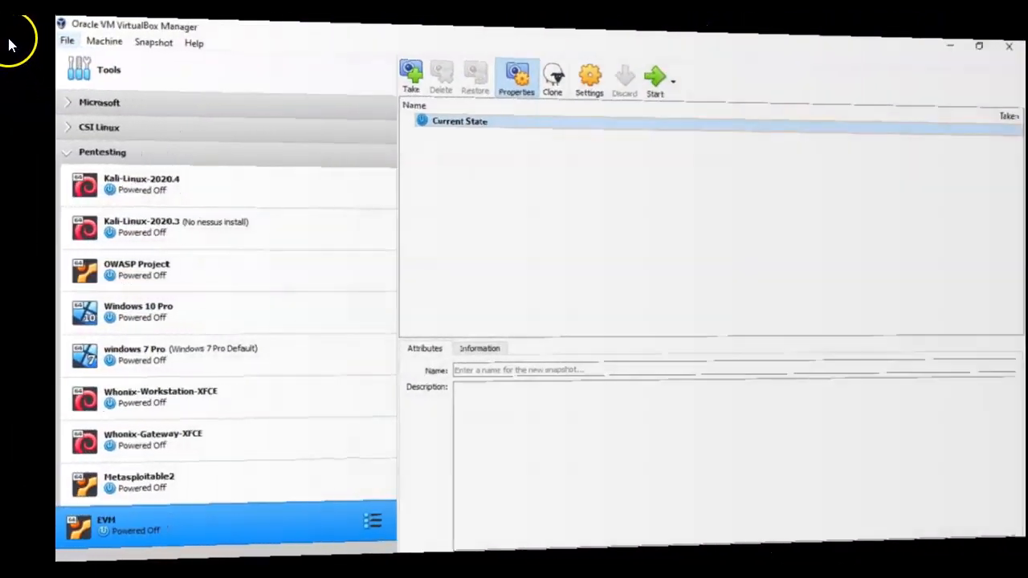
Choose kali-linux-2020.4-vbox-amd64.ova from the kali folder in ISO Images as the appliance to import.
left_click(12, 41)
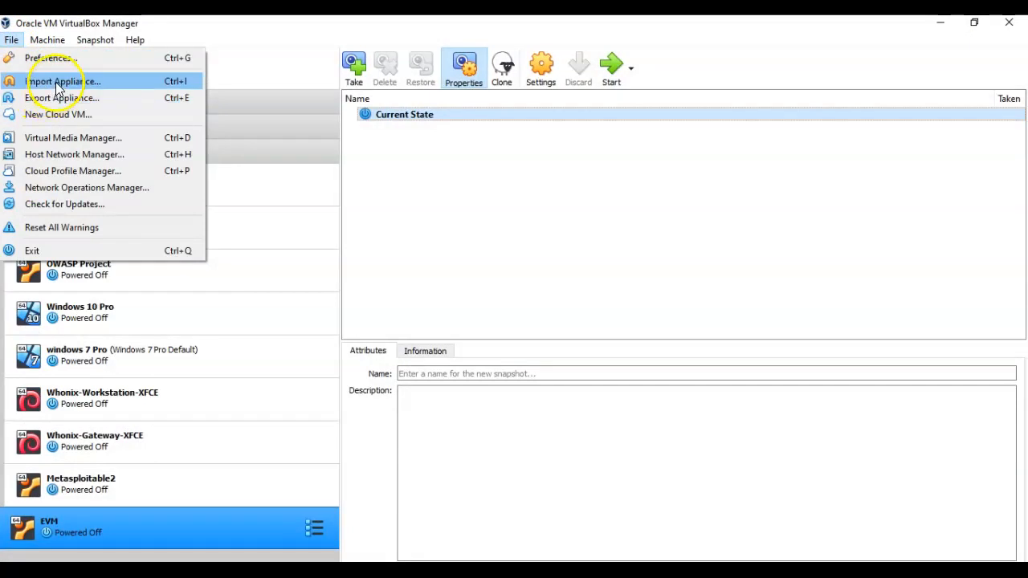
left_click(63, 81)
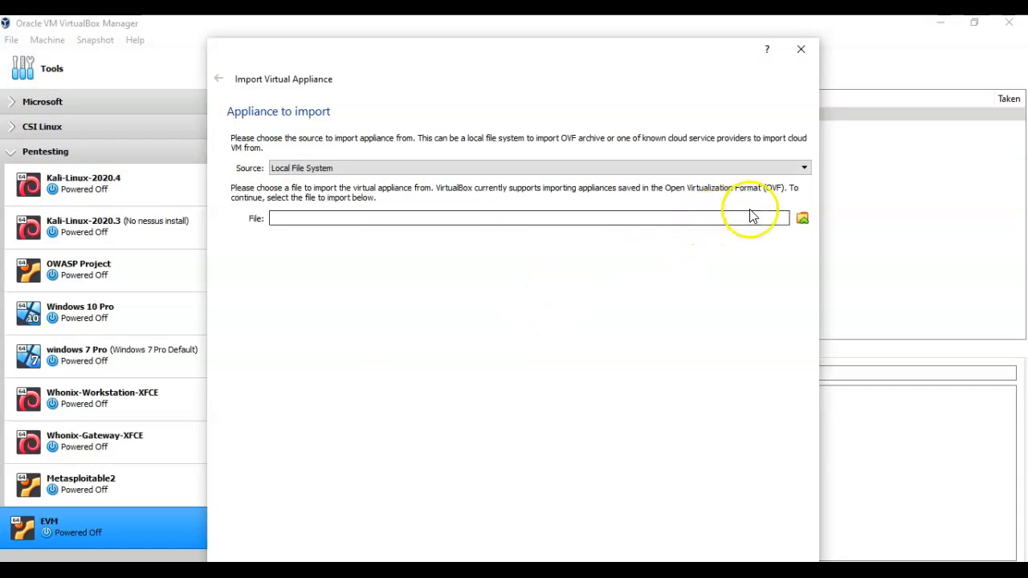
left_click(802, 221)
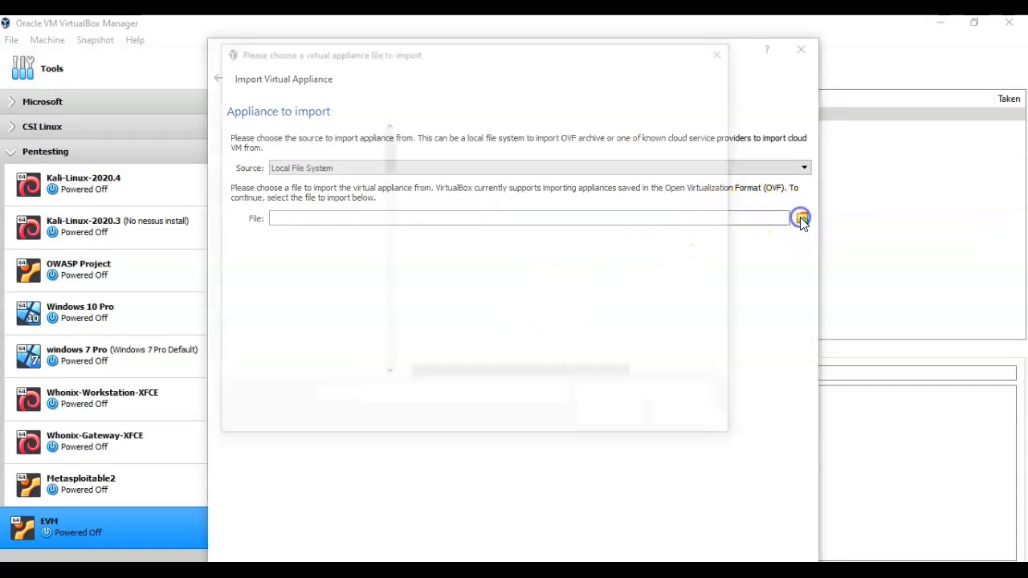
left_click_drag(387, 317, 385, 242)
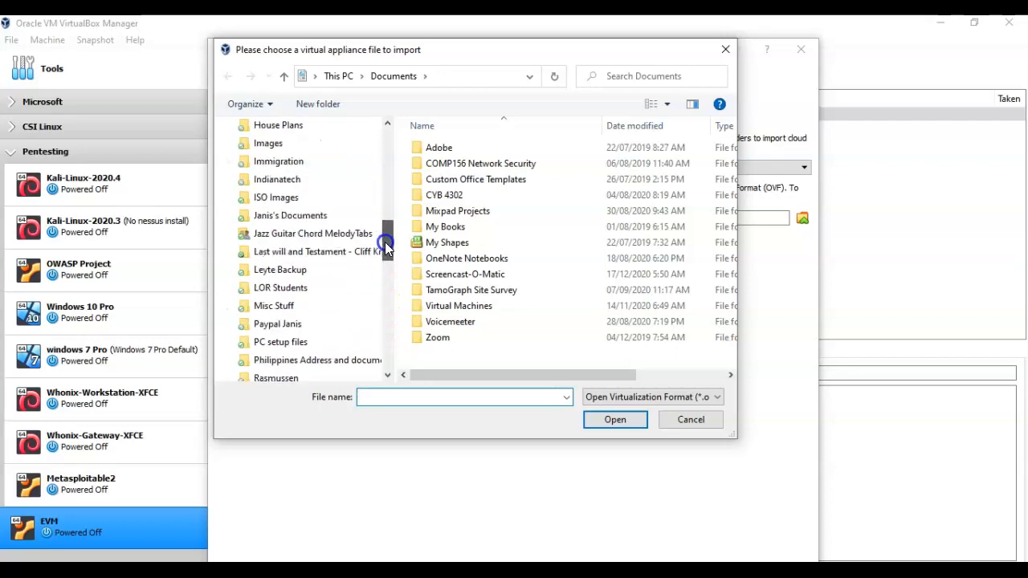
left_click(273, 200)
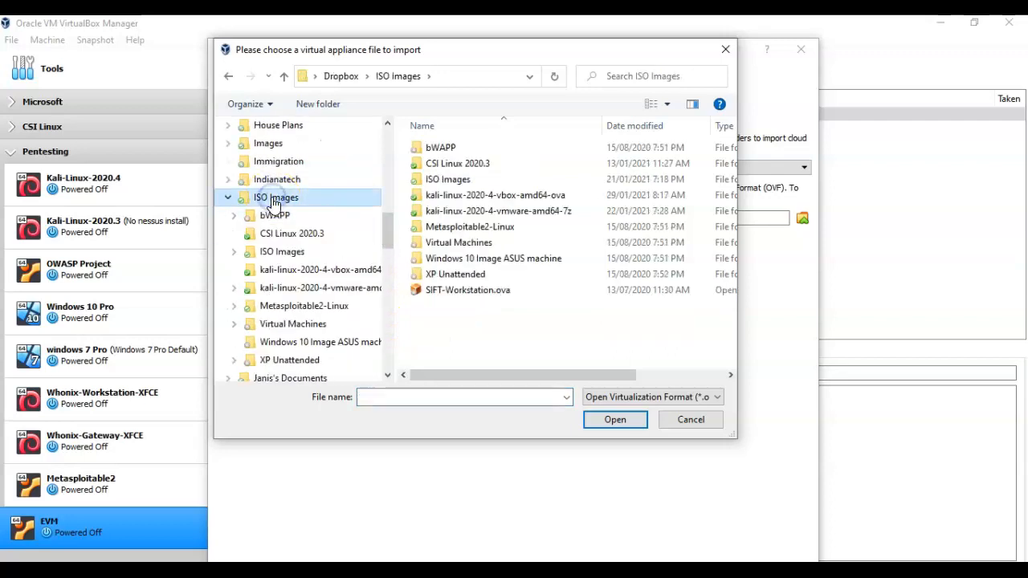
double_click(506, 198)
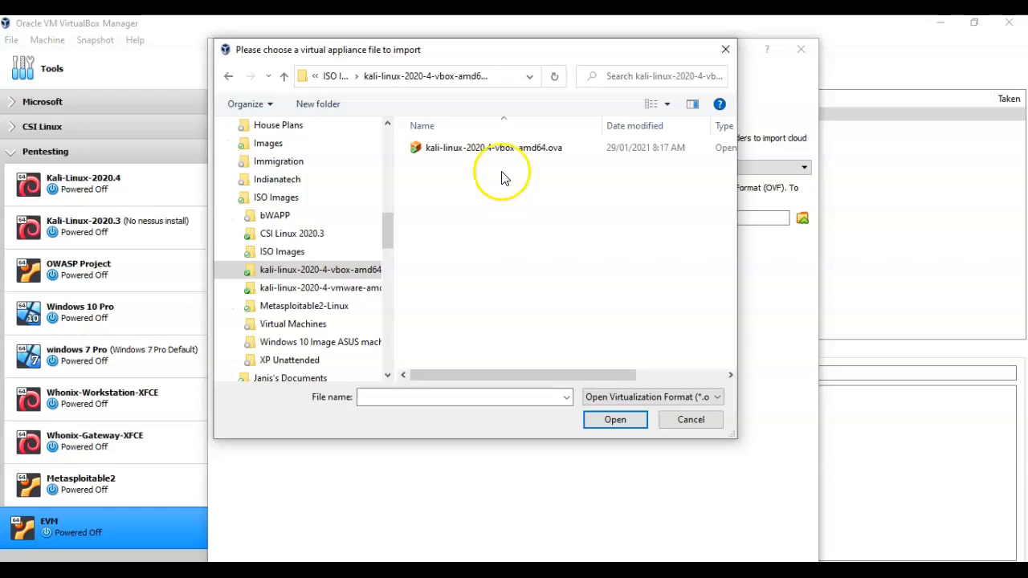
left_click(470, 151)
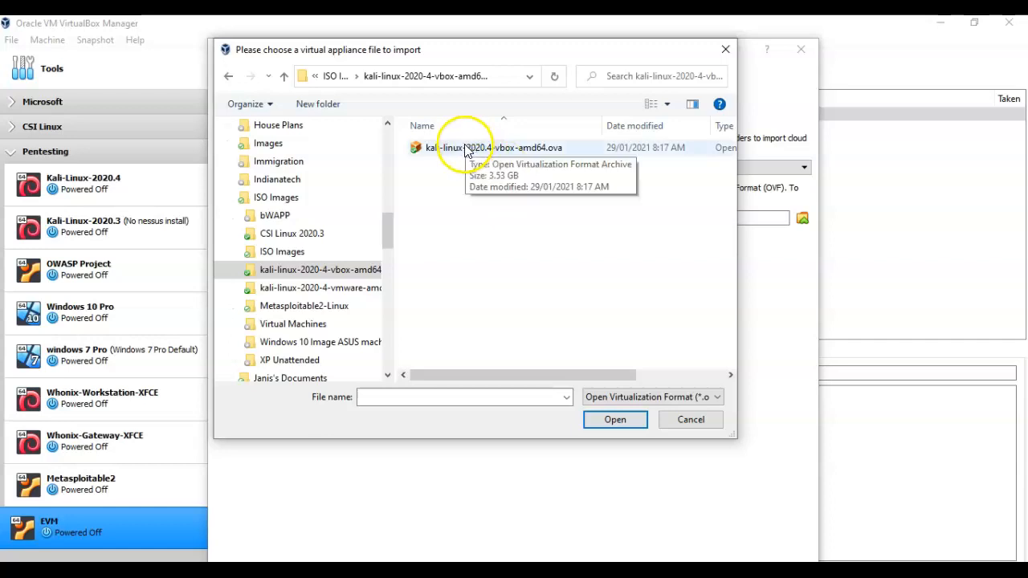
double_click(470, 151)
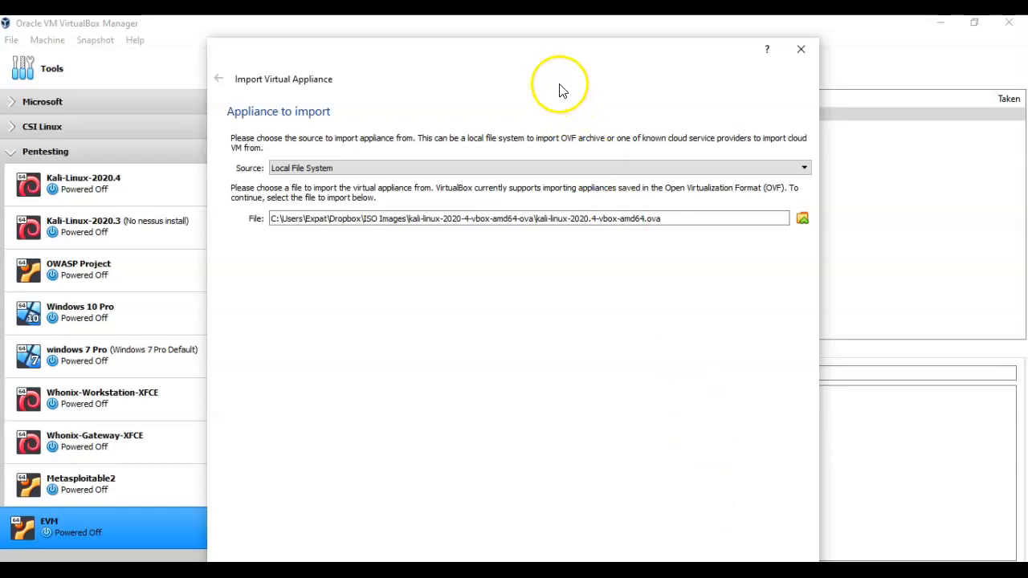
left_click_drag(560, 88, 563, 38)
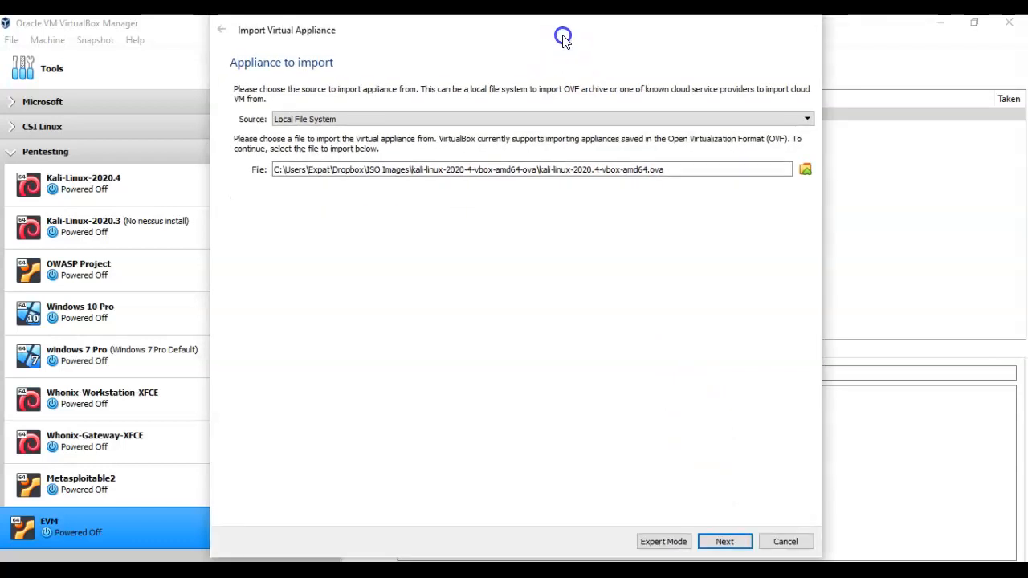
Import the Kali appliance with its suggested settings and agree to its GPL v3 licence.
left_click(725, 541)
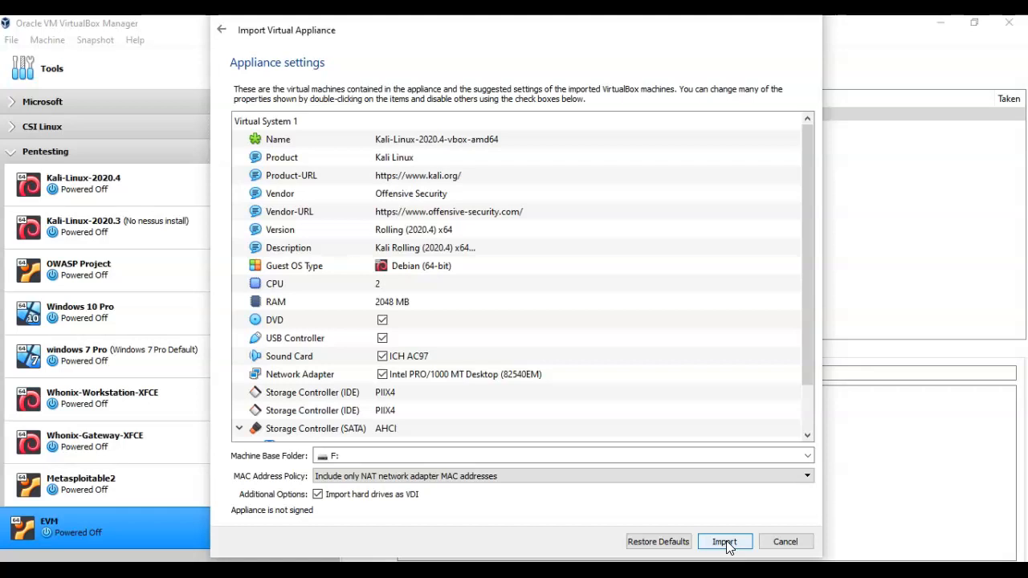
left_click(725, 543)
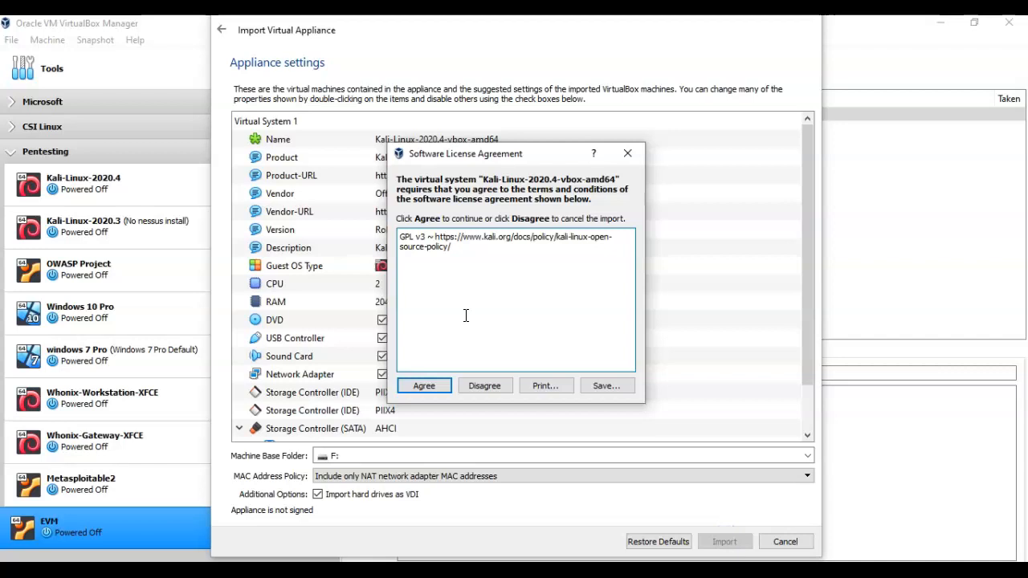
left_click(417, 387)
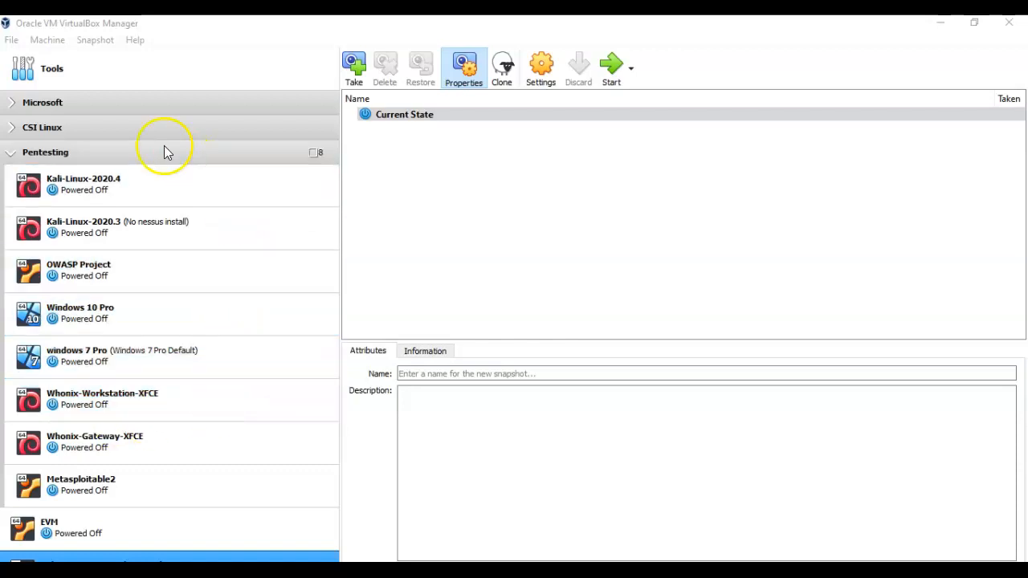
Boot the Kali-Linux-2020.4 VM and log in as root with the account password.
left_click(93, 182)
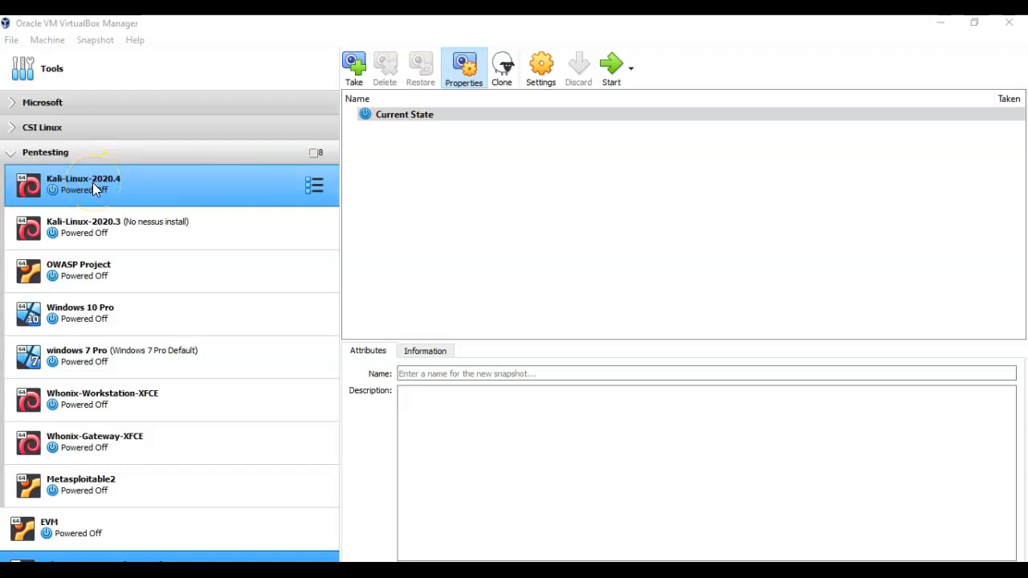
double_click(93, 184)
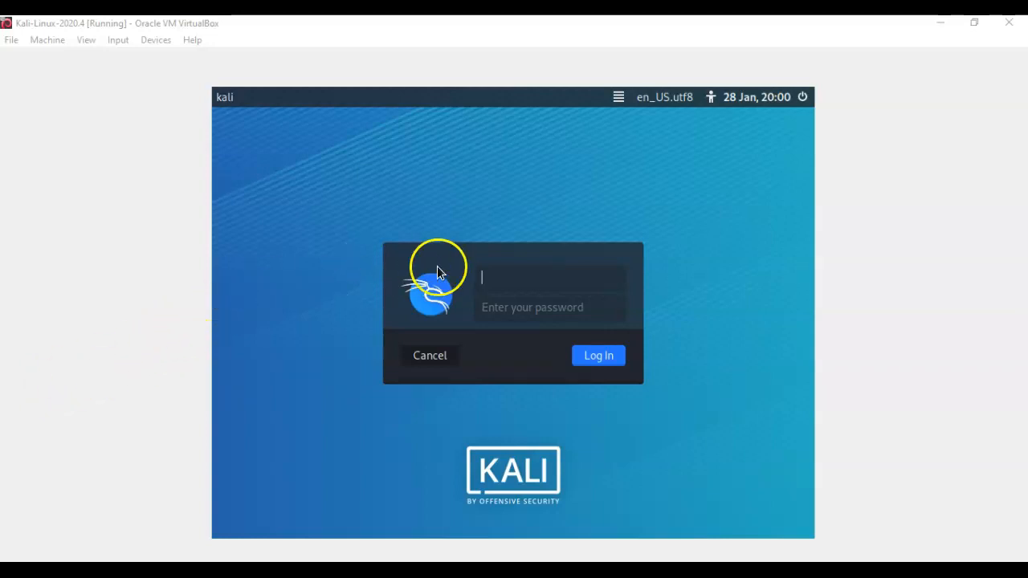
type("root")
key("Return")
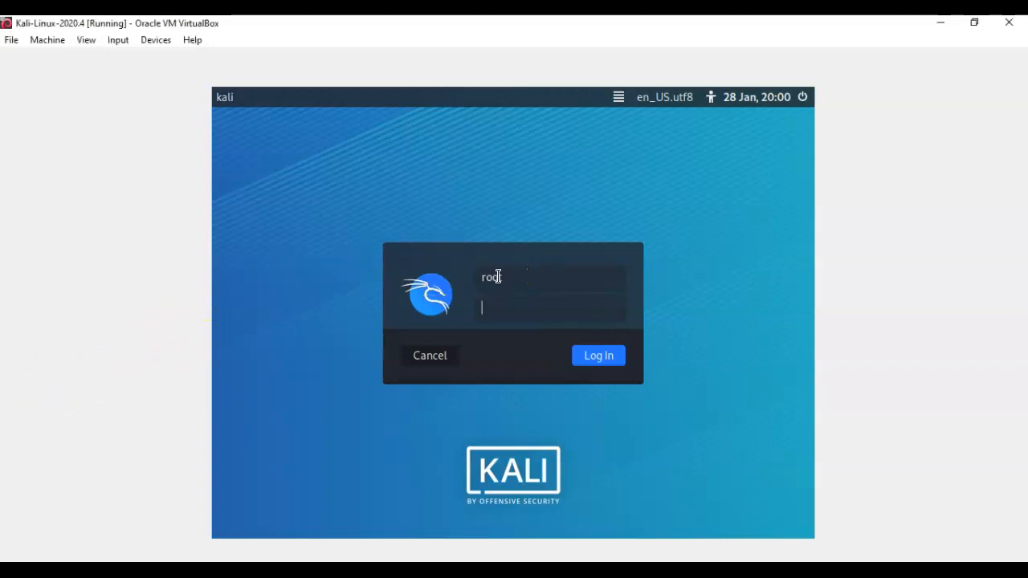
type("toor")
key("Return")
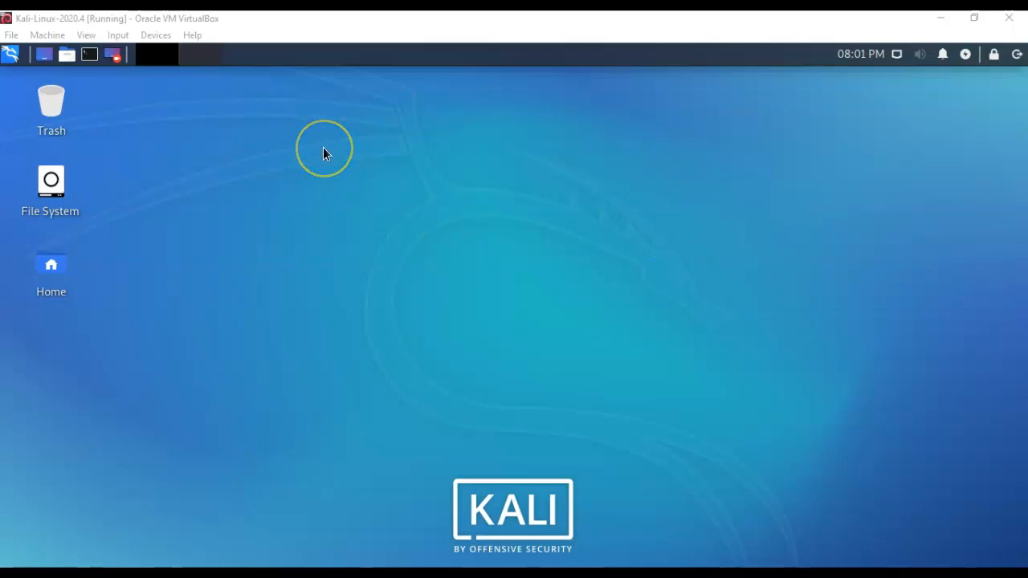
right_click(304, 189)
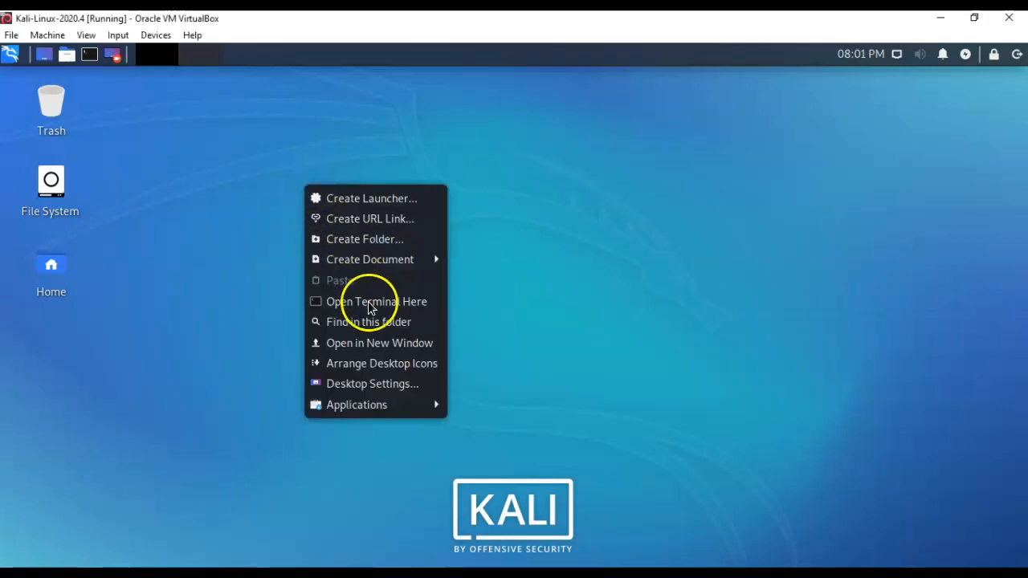
left_click(366, 384)
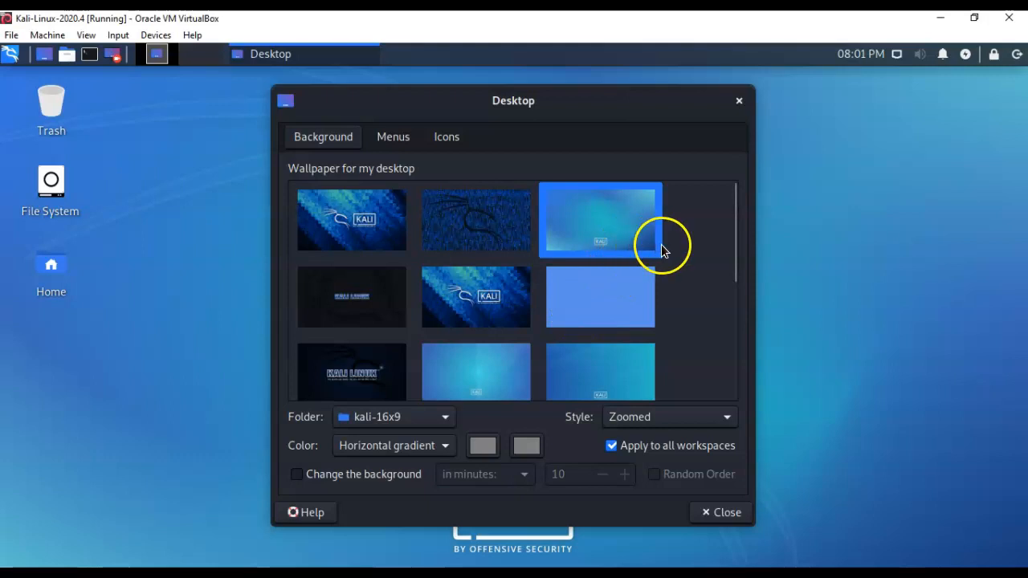
left_click(739, 101)
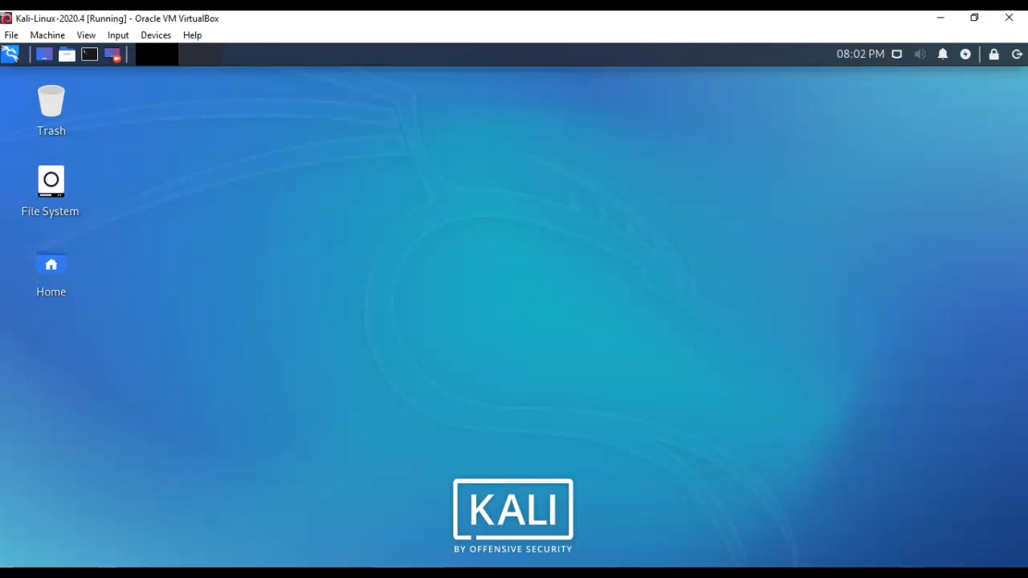
Review Kali's Power Manager display and Light Locker security settings, then close it.
left_click(966, 56)
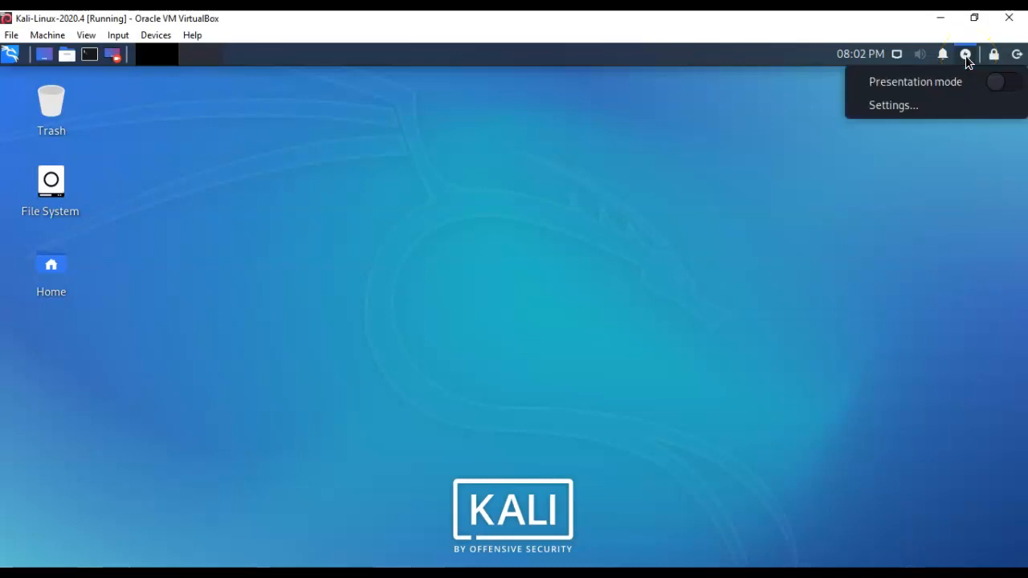
left_click(899, 104)
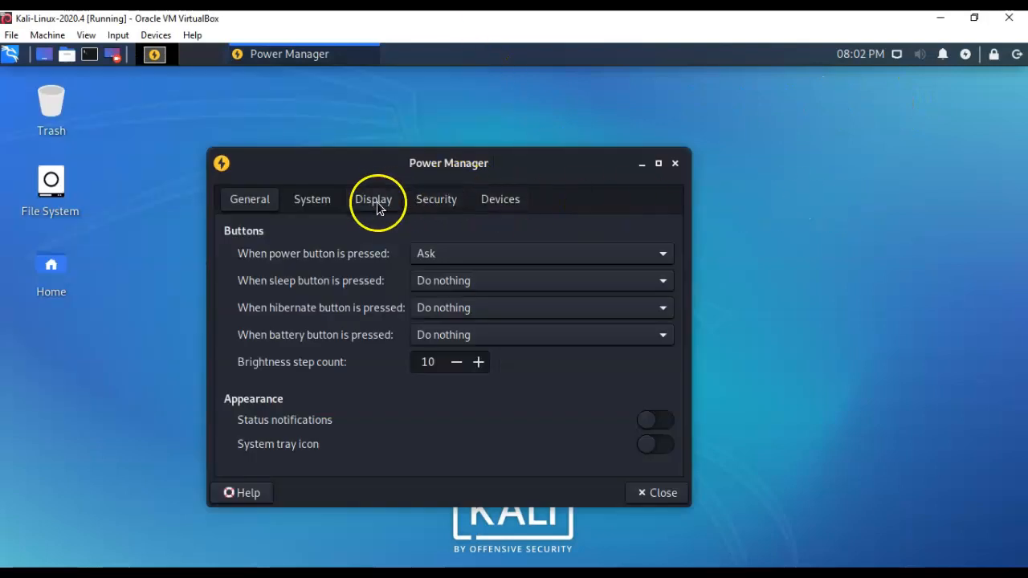
left_click(378, 208)
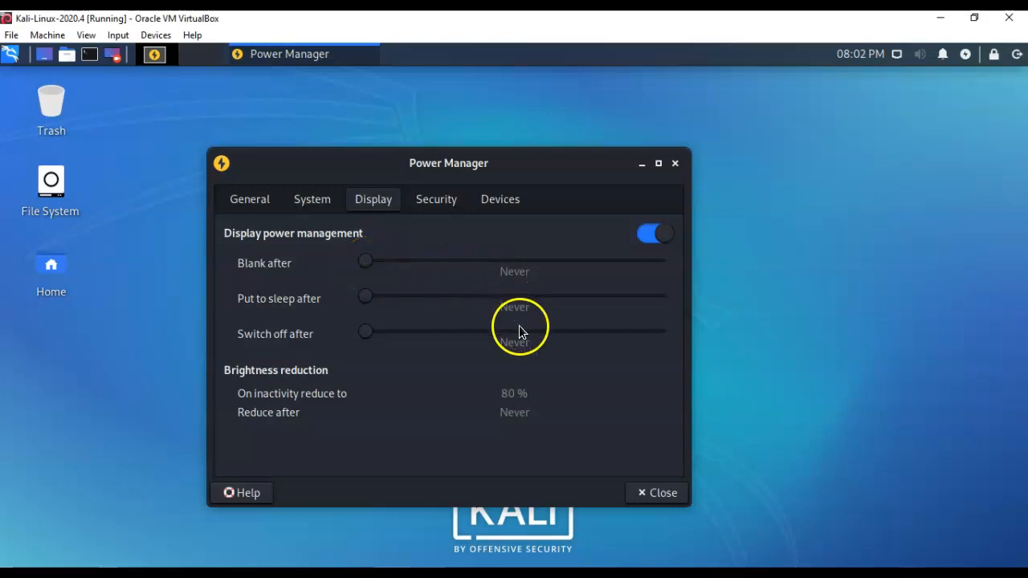
left_click(441, 203)
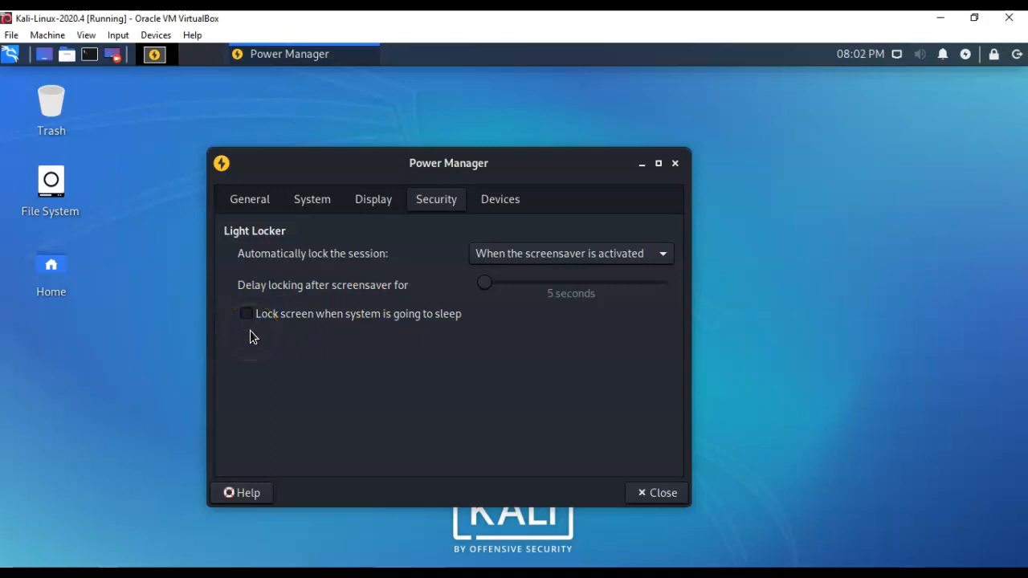
left_click(676, 164)
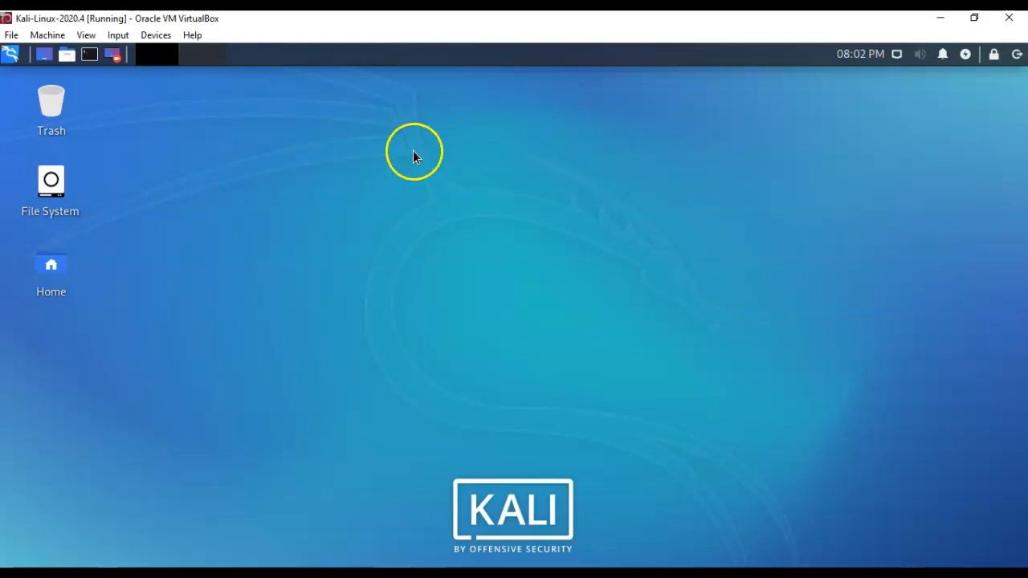
Open a root terminal and zoom in to enlarge its text.
left_click(90, 55)
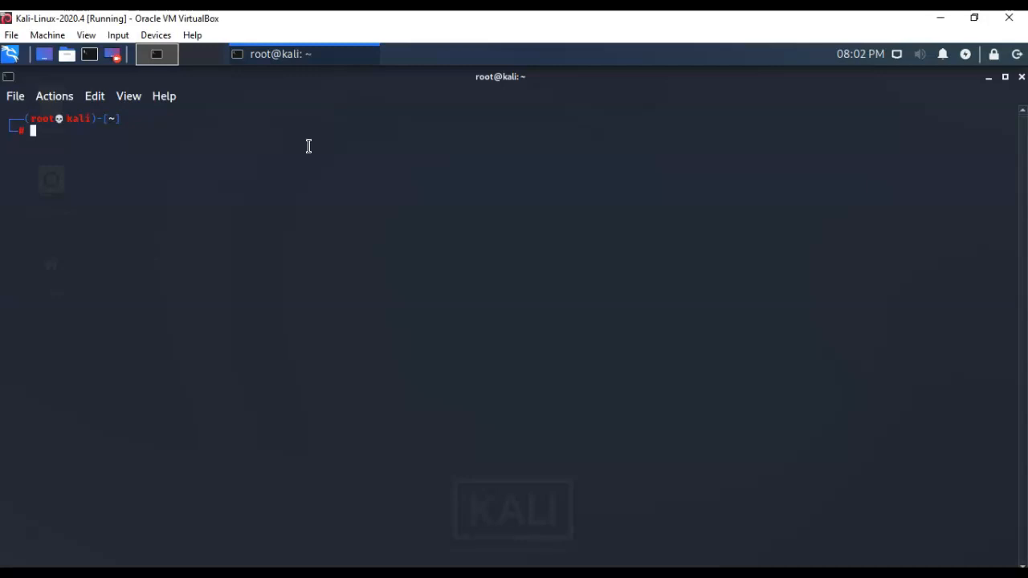
left_click(95, 97)
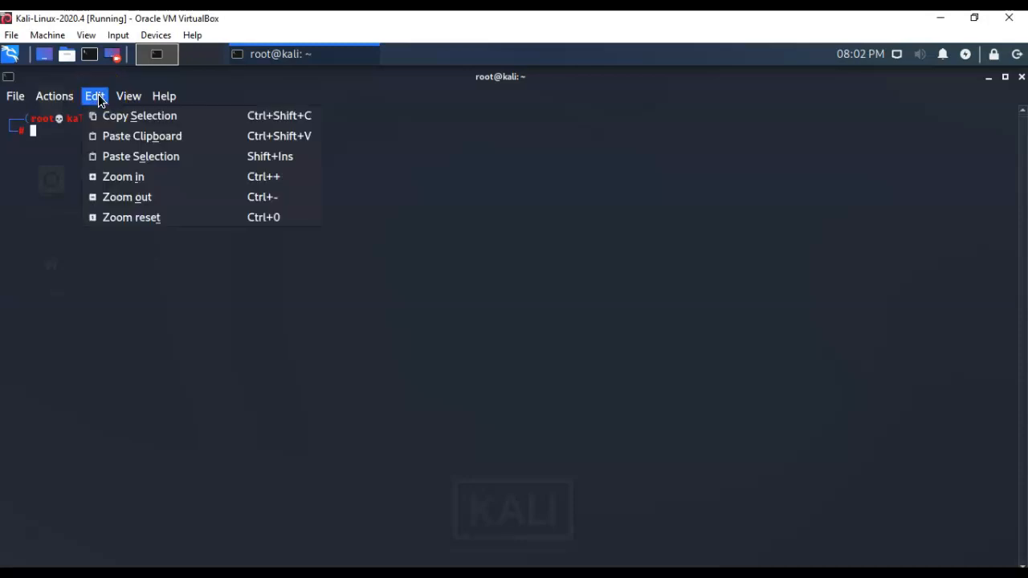
left_click(138, 176)
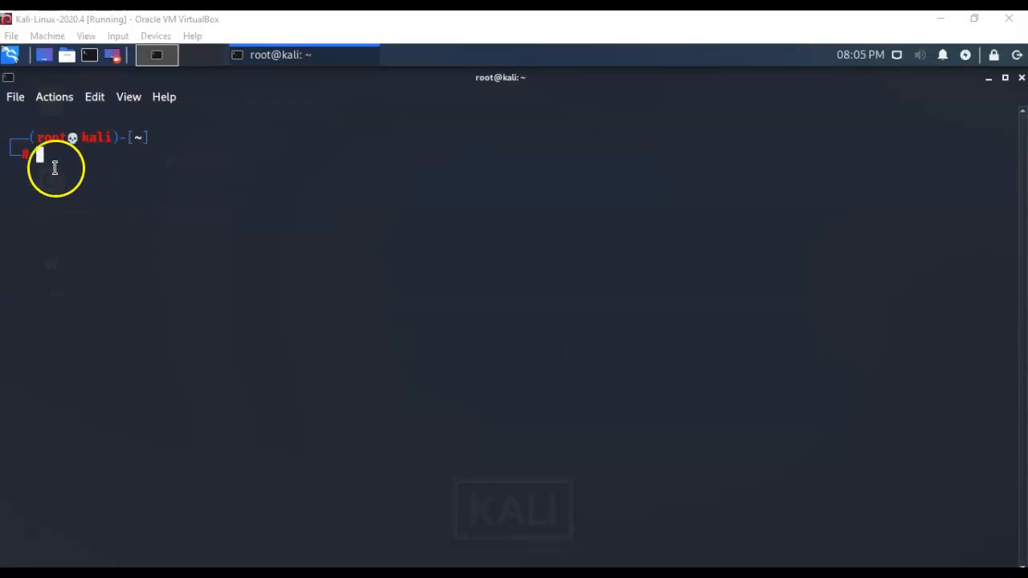
Paste and run 'sudo passwd', entering the new root password twice.
right_click(41, 151)
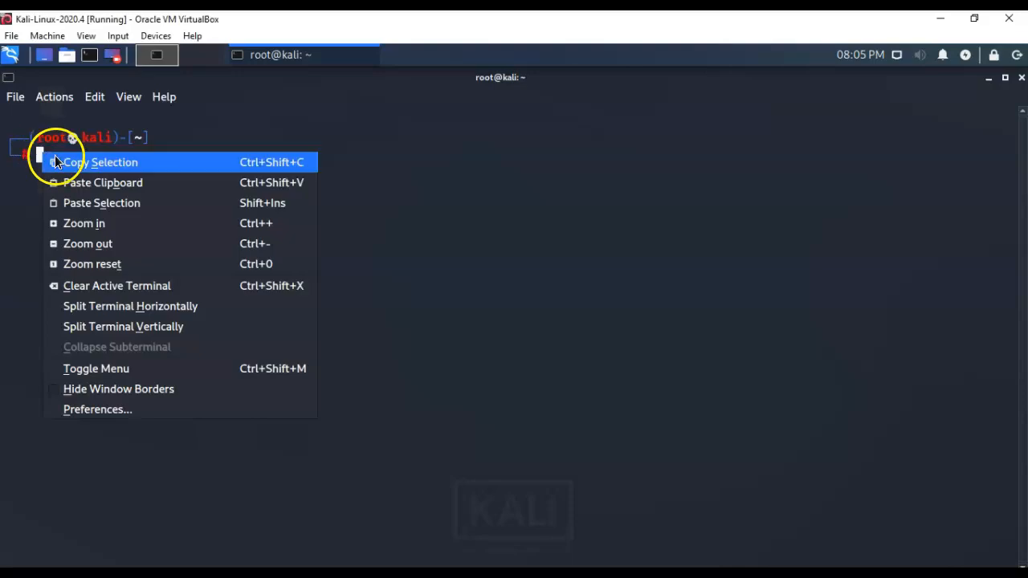
left_click(112, 203)
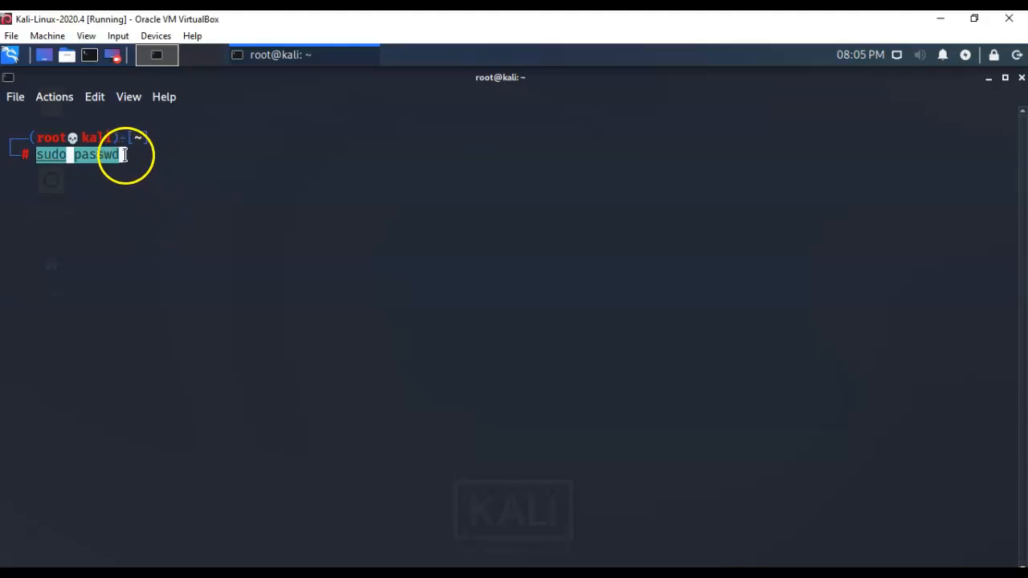
key("Return")
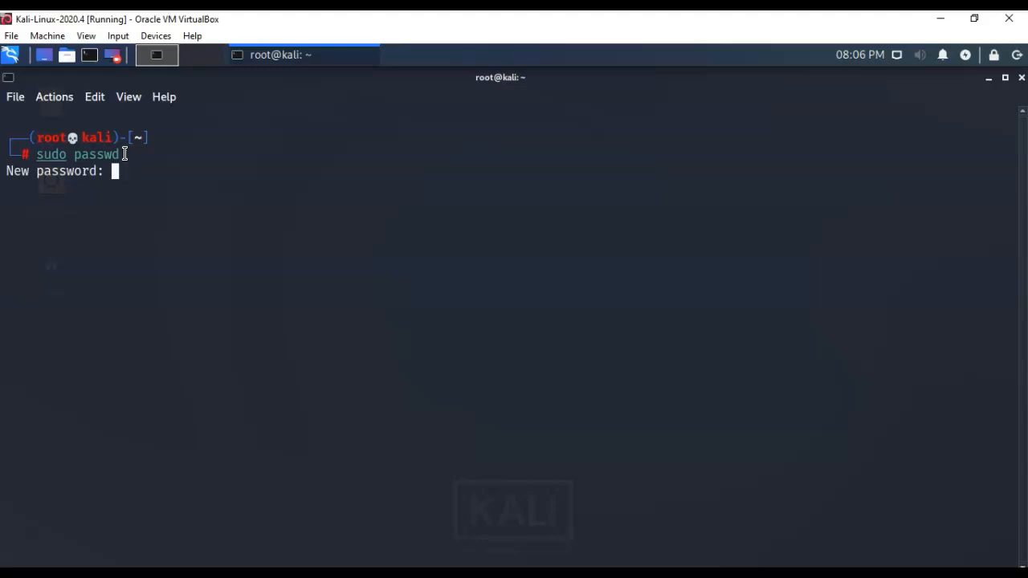
key("Return")
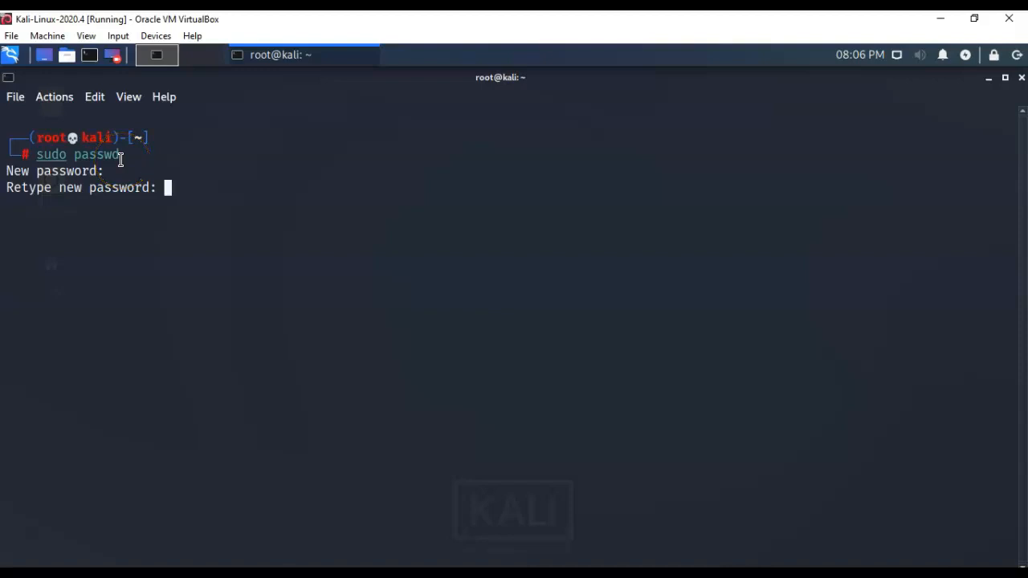
key("Return")
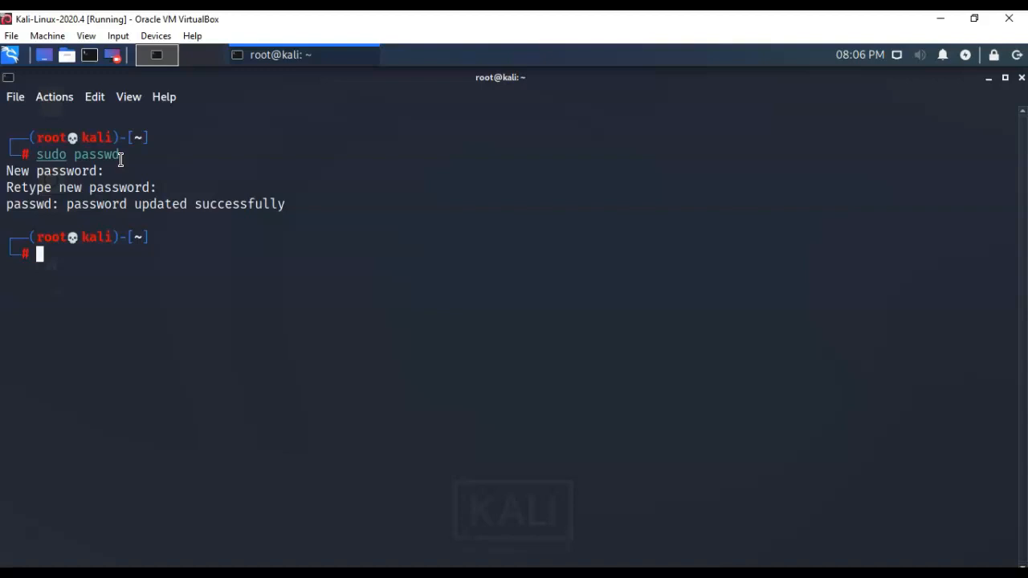
Attach the VM's network adapter to NAT Network 'NatNetwork', then type 'apt-get update' in the terminal.
left_click(39, 533)
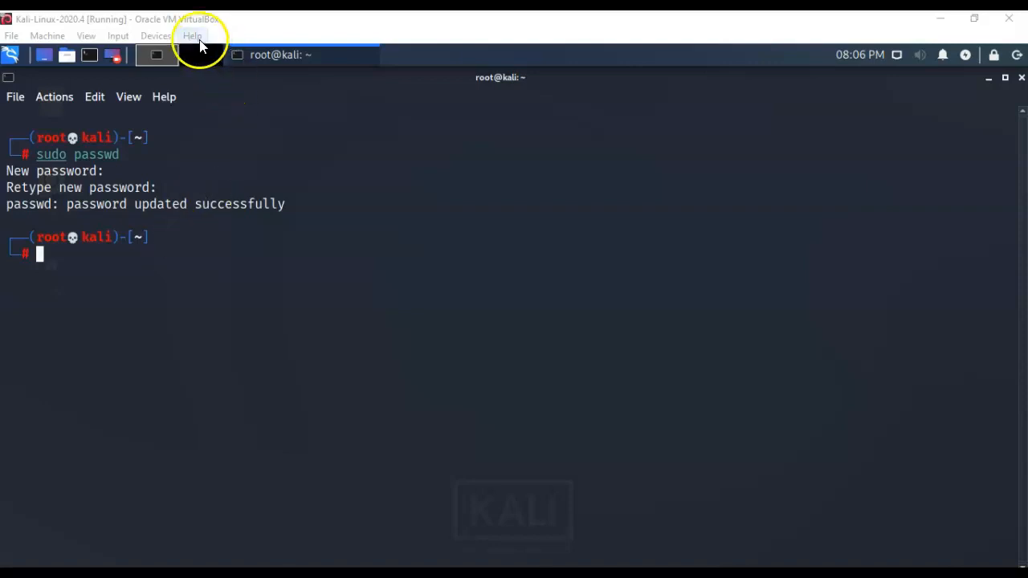
left_click(153, 36)
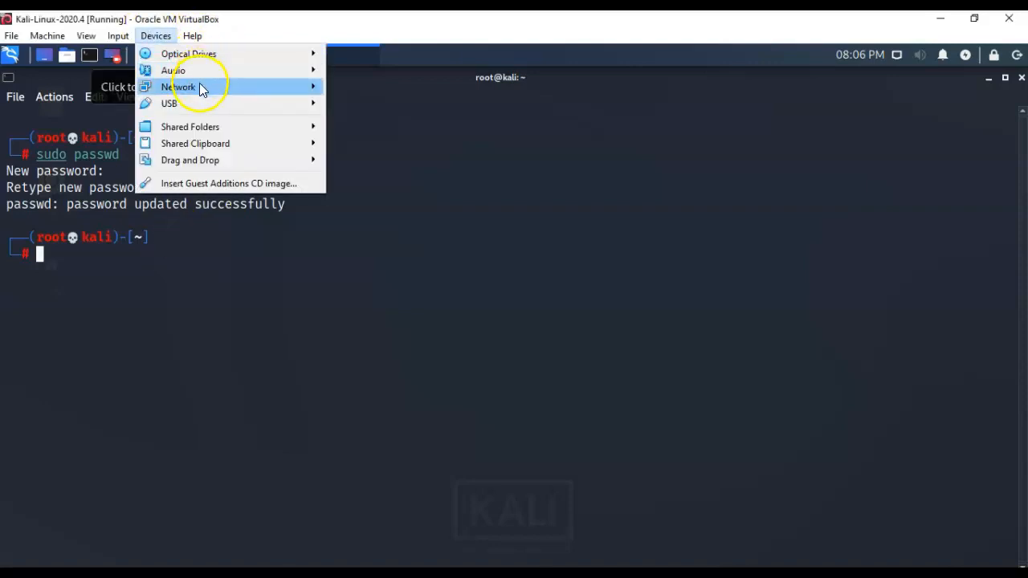
mouse_move(202, 87)
left_click(391, 90)
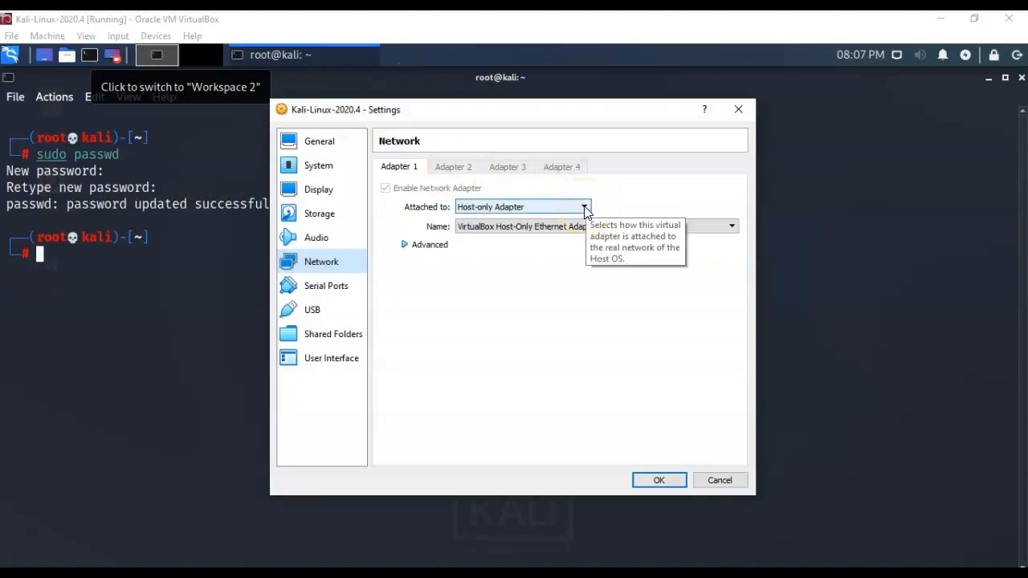
left_click(585, 208)
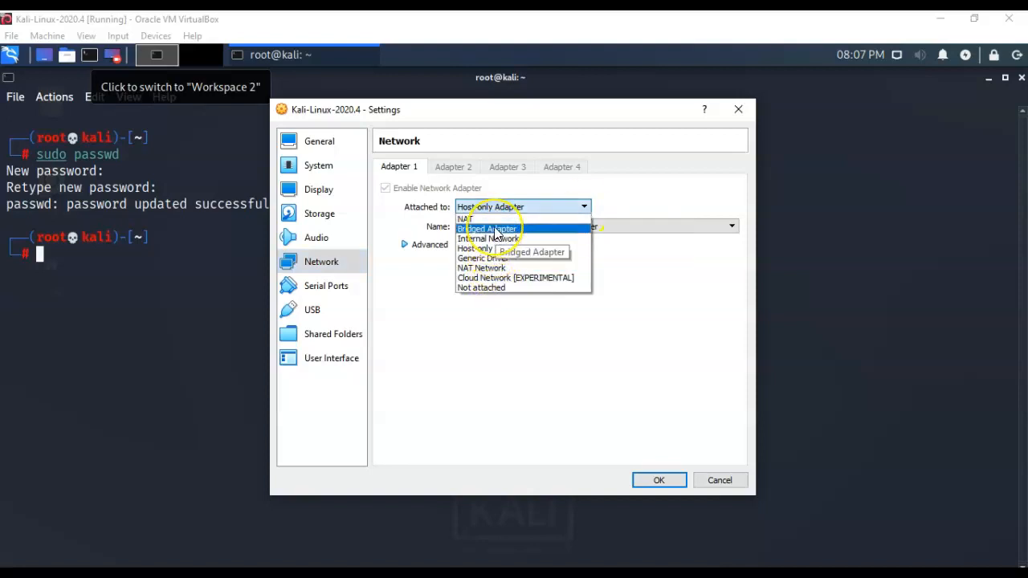
left_click(492, 269)
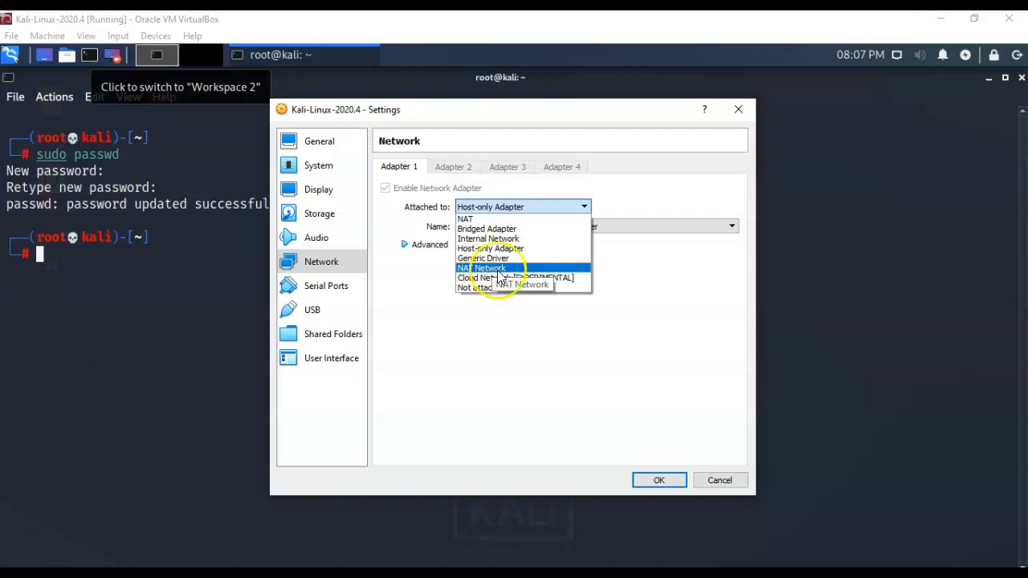
left_click(652, 481)
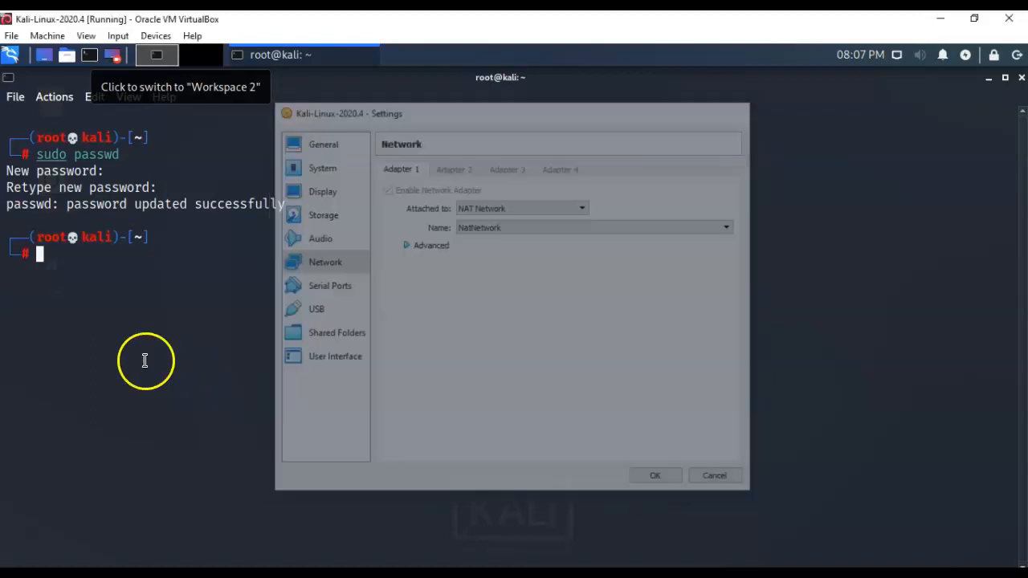
left_click(30, 533)
type("apt-get update")
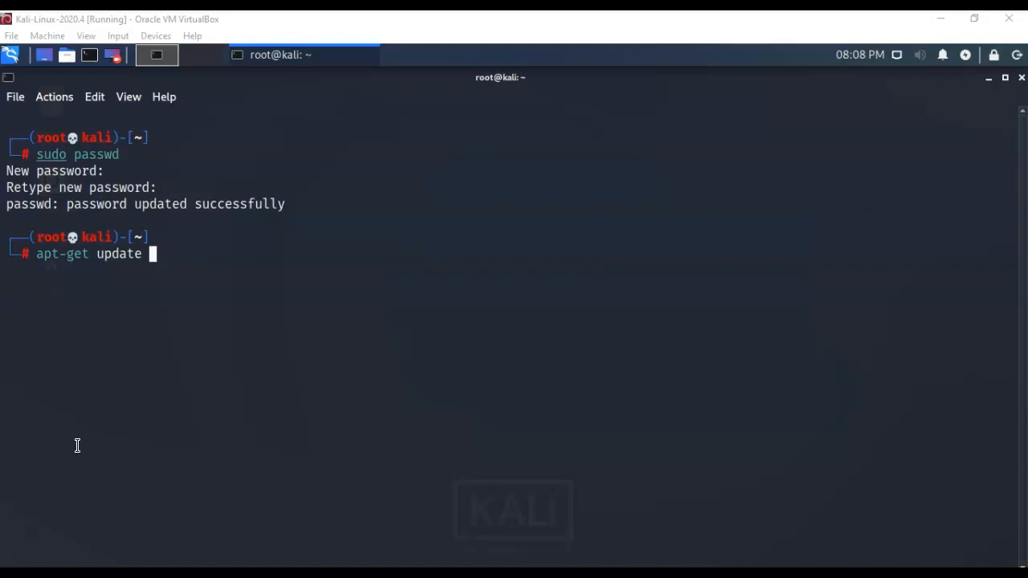
Remove the stray '&&' and run 'apt-get update' to refresh the kali-rolling package lists.
left_click(147, 258)
type("&&")
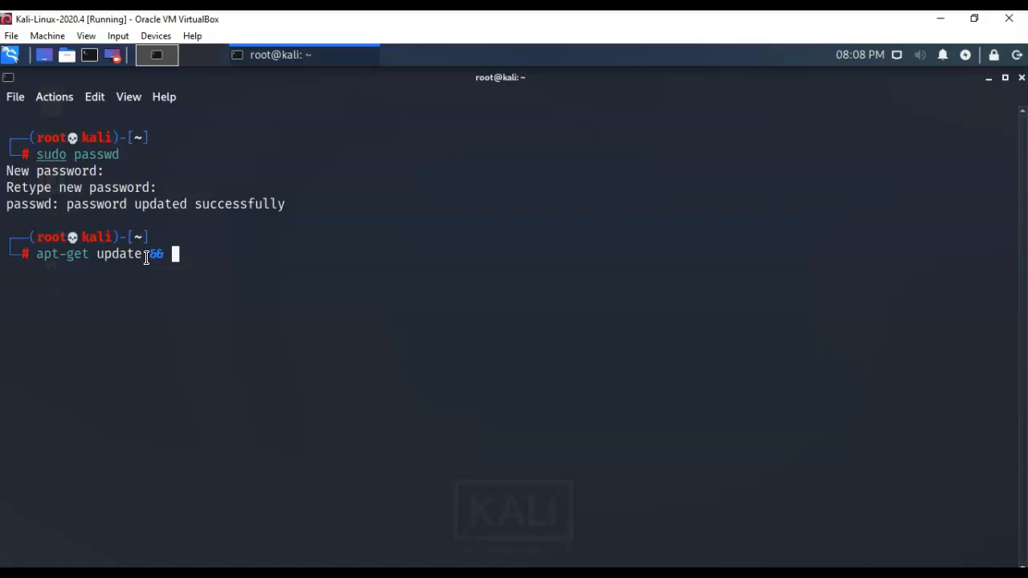
key("BackSpace")
key("BackSpace")
key("Return")
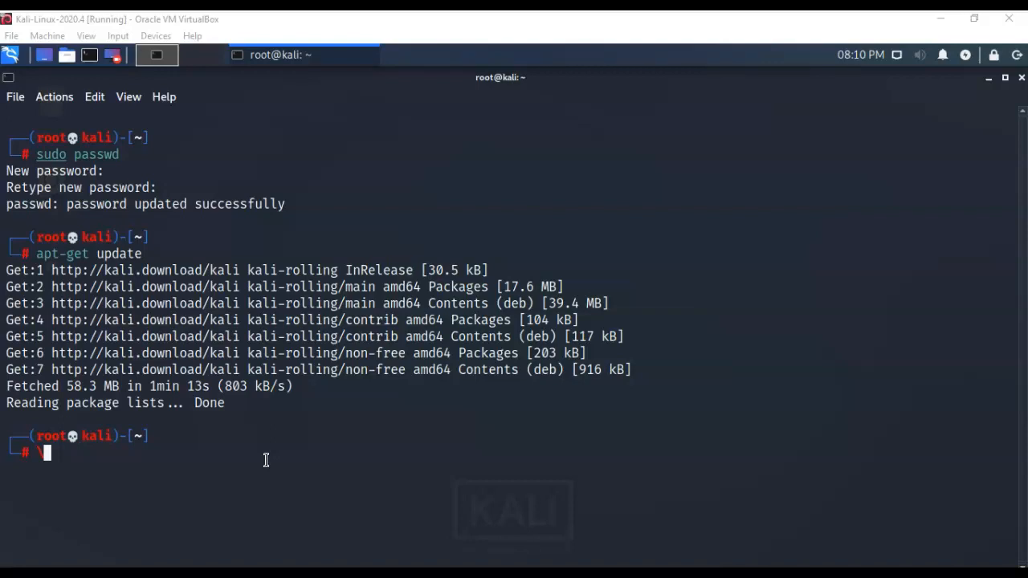
Run 'apt-get upgrade', answer y, and allow automatic service restarts in the libpam0g prompt.
type("apt-get upgrade")
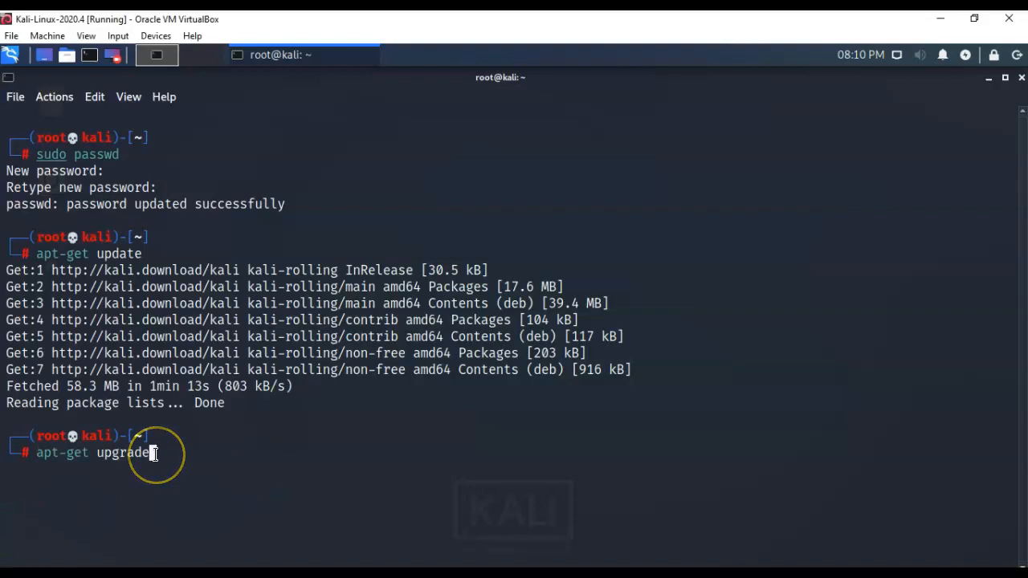
key("Return")
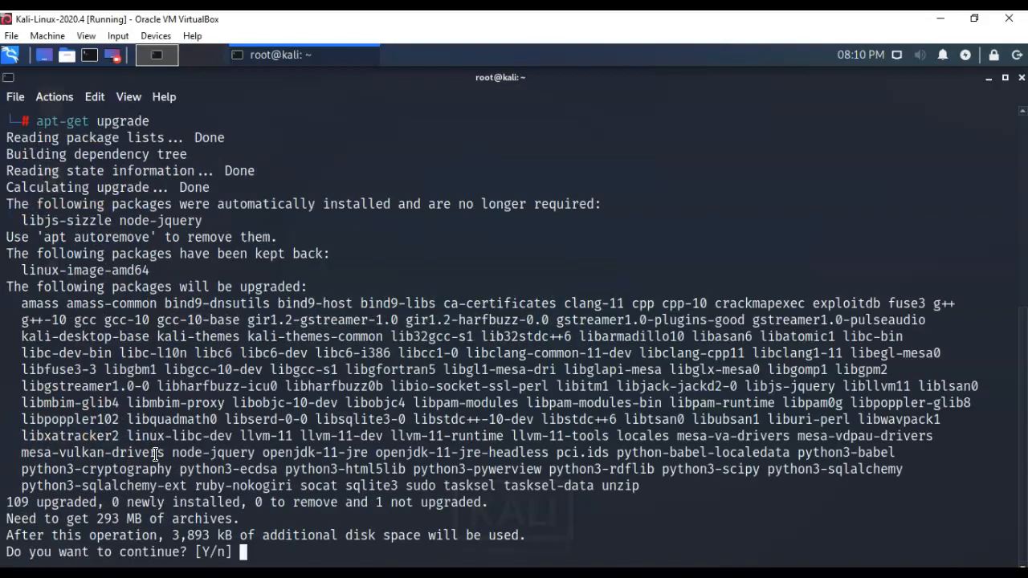
type("y")
key("Return")
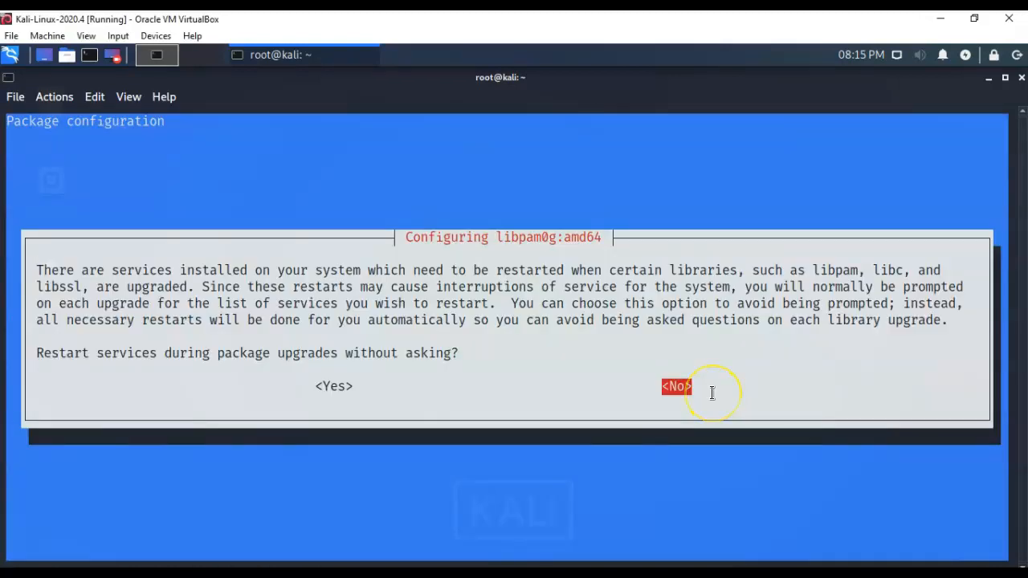
key("Left")
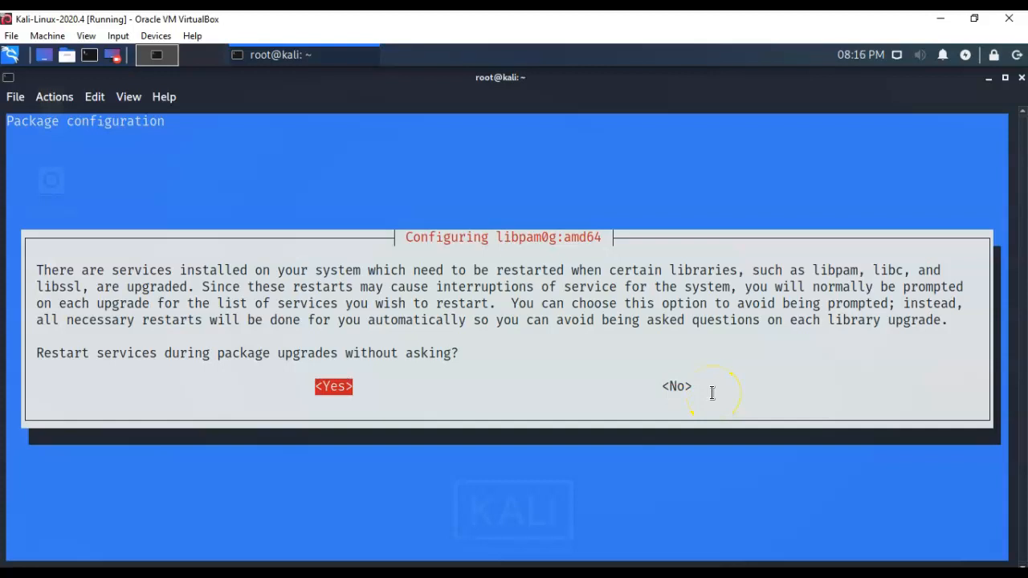
key("Return")
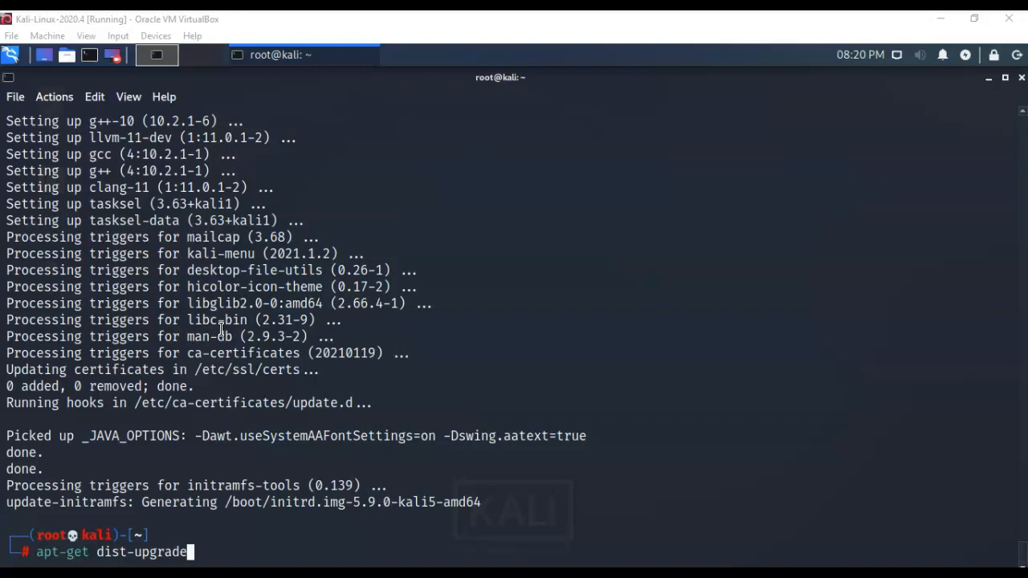
Run 'apt-get dist-upgrade' and answer y to install the linux-image-5.10.0-kali2-amd64 kernel.
left_click(259, 546)
key("Return")
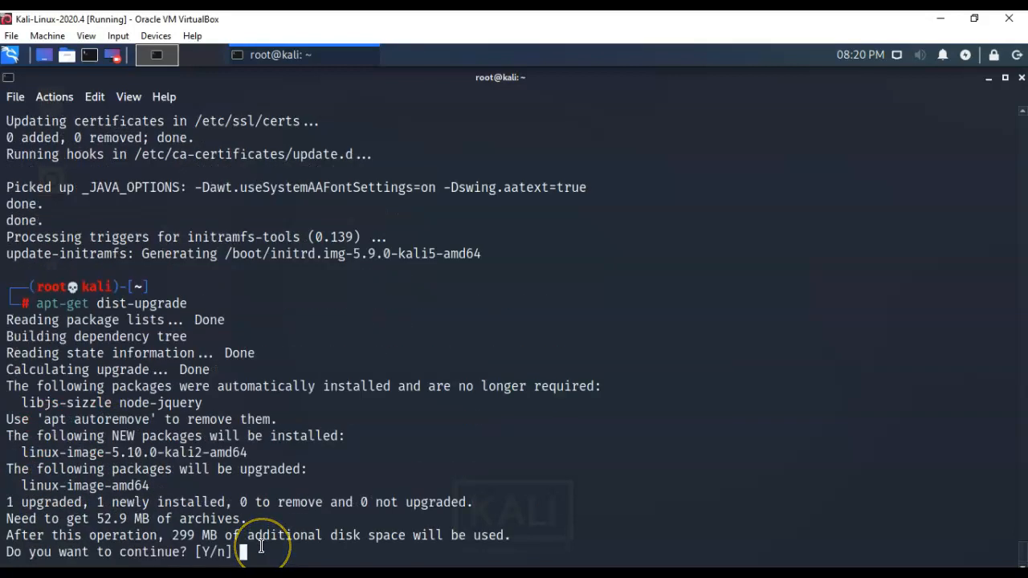
type("y")
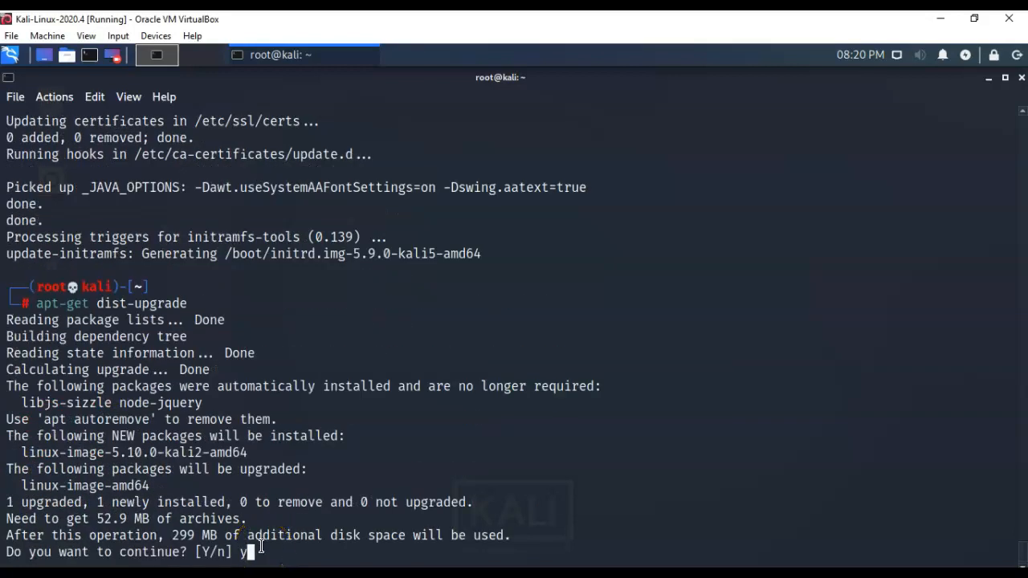
key("Return")
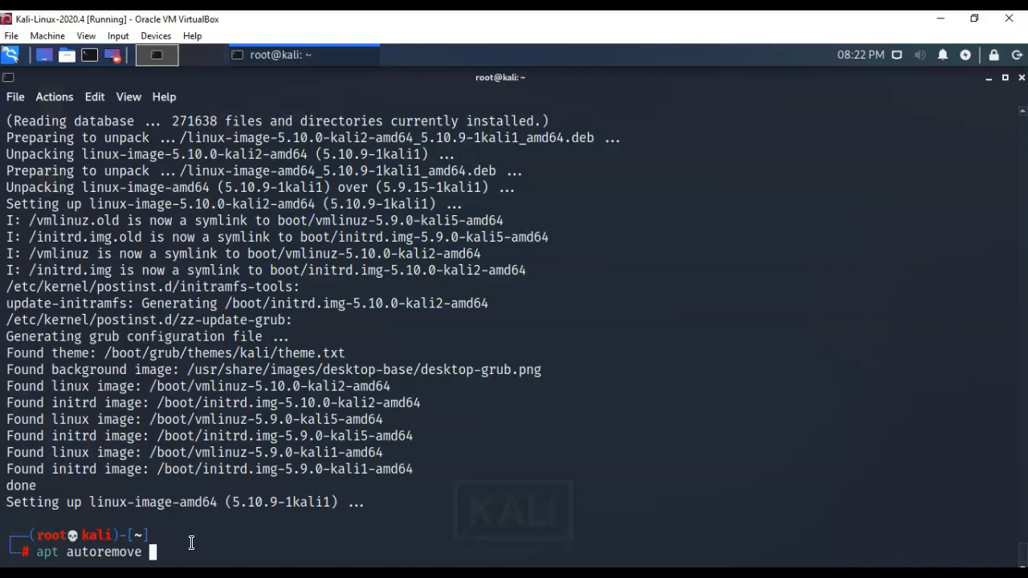
Run 'apt autoremove' and answer y, removing libjs-sizzle, the old 5.9.0-kali1 kernel and node-jquery.
left_click(191, 544)
key("Return")
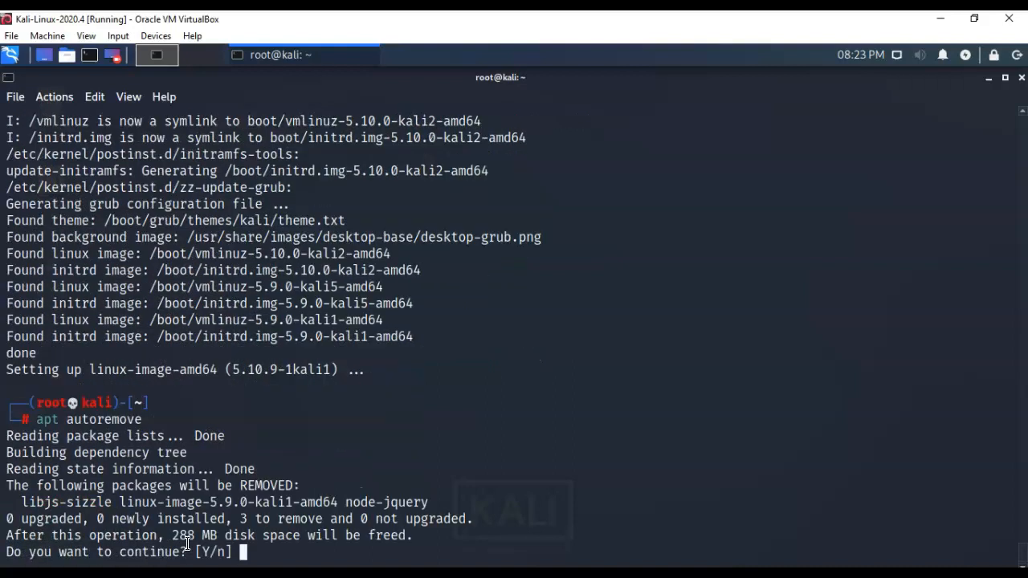
type("y")
key("Return")
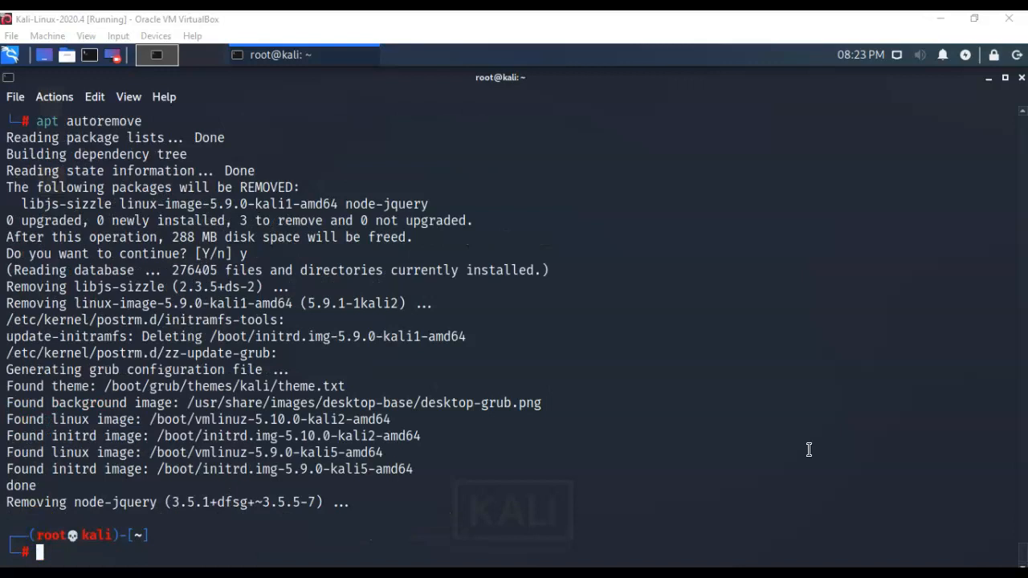